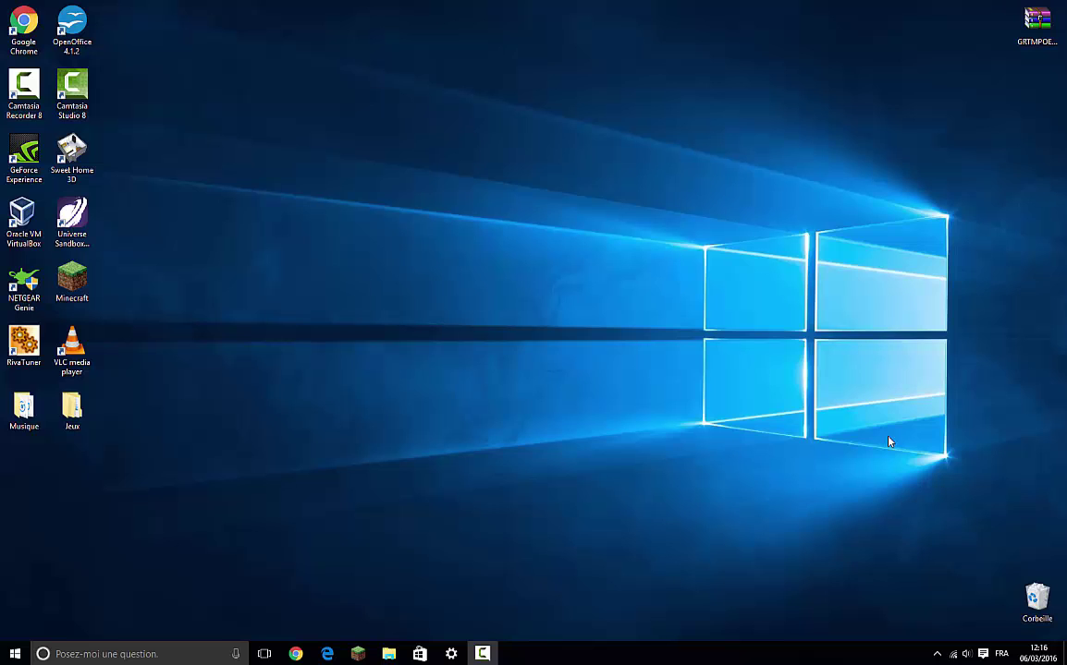
{"action": "left_click", "coordinate": [11, 655]}
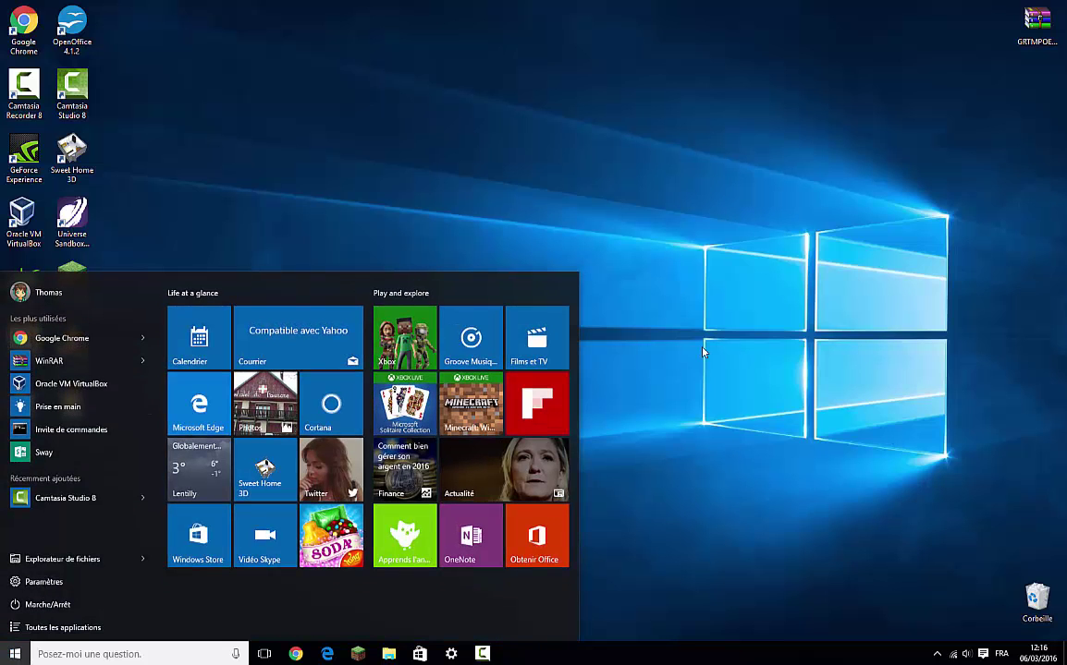
{"action": "left_click", "coordinate": [633, 312]}
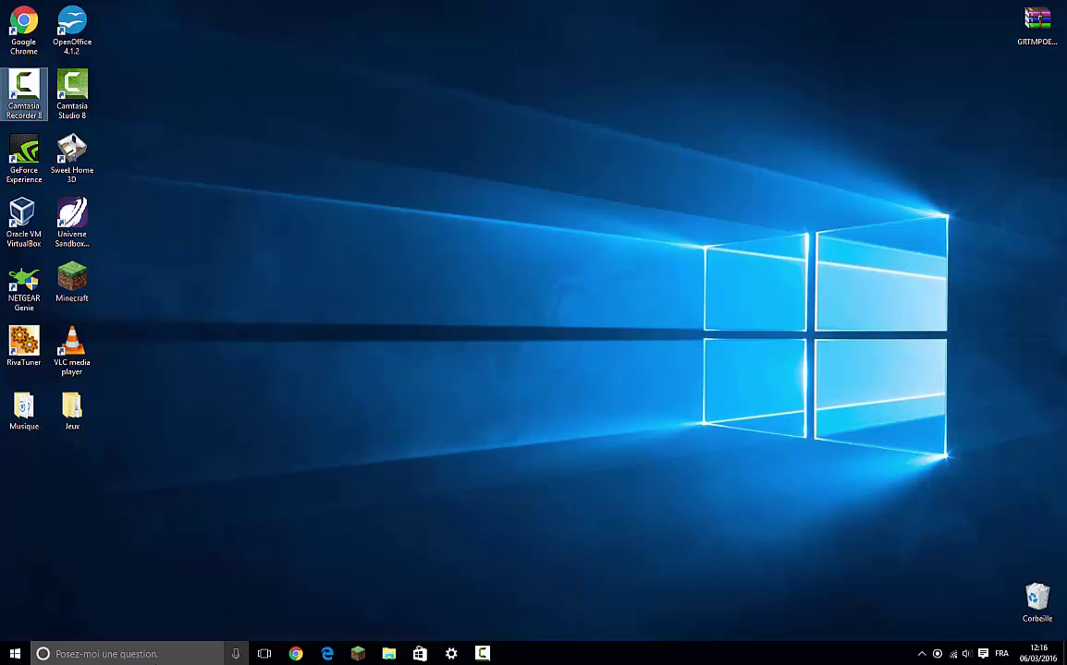
Search Windows for "Lecteur" to check the available player apps, and dismiss the results
{"action": "left_click", "coordinate": [159, 656]}
{"action": "type", "text": "l"}
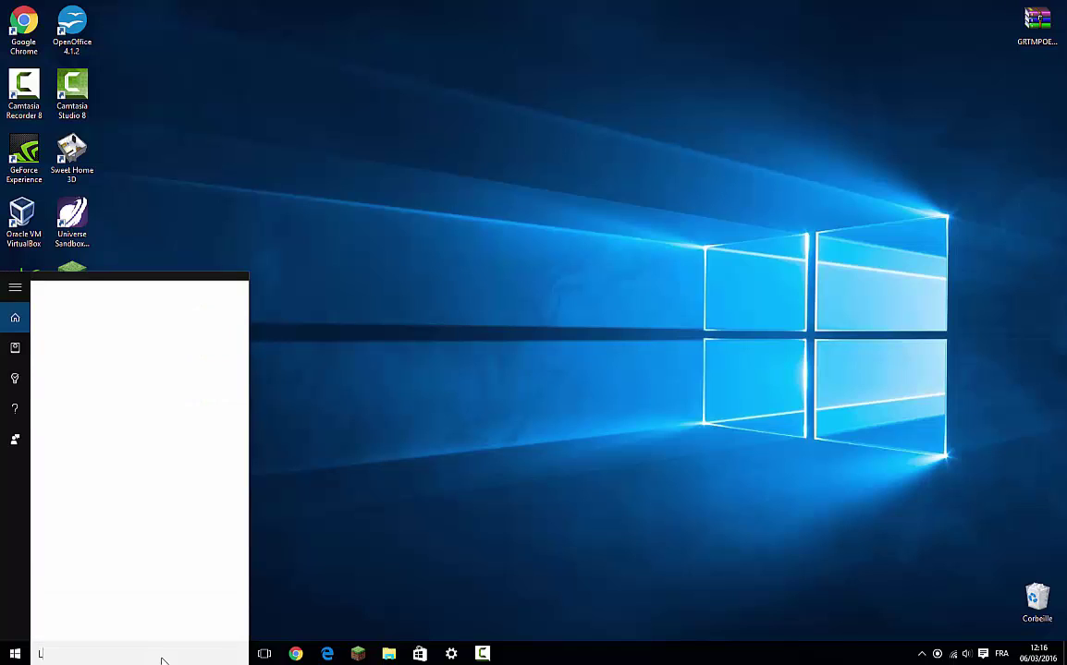
{"action": "type", "text": "ecteur"}
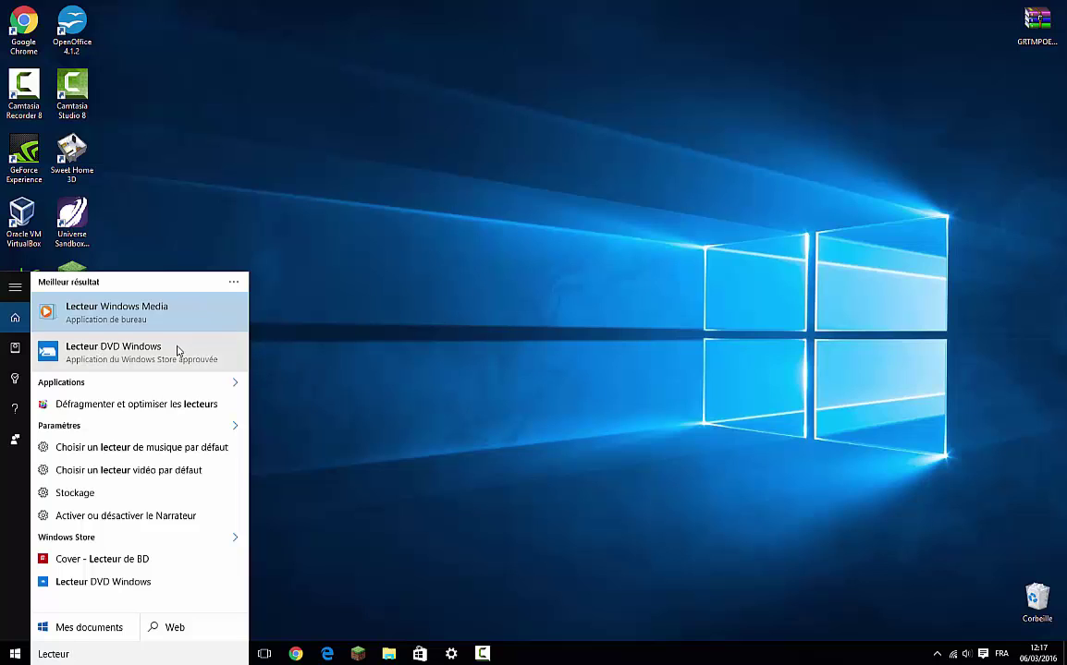
{"action": "left_click", "coordinate": [574, 356]}
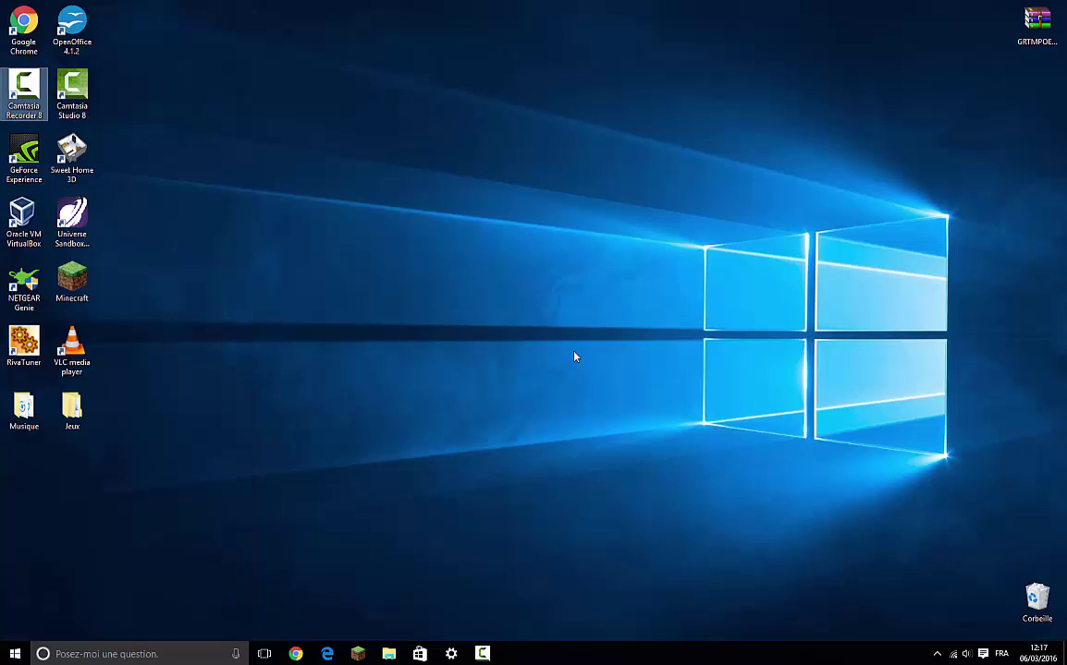
{"action": "left_click", "coordinate": [83, 654]}
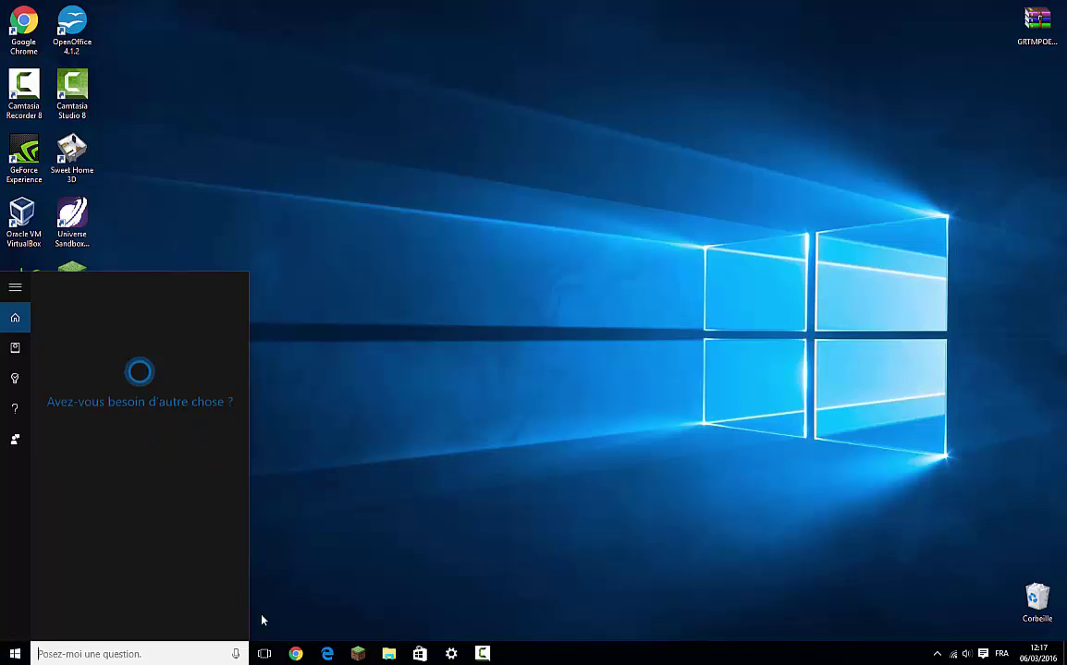
{"action": "left_click", "coordinate": [319, 518]}
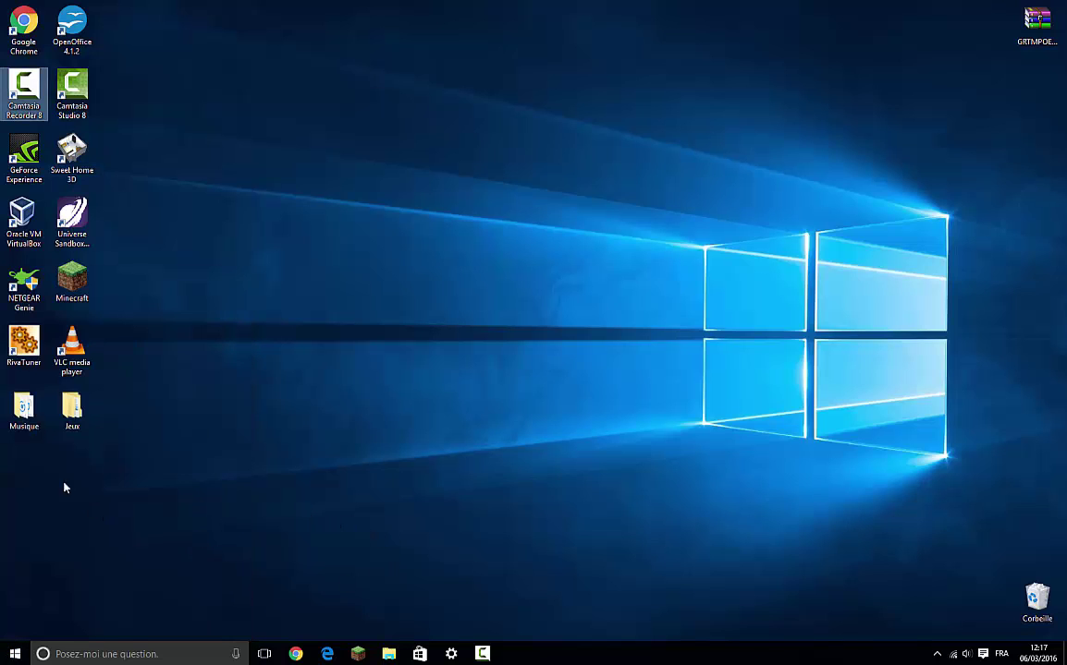
{"action": "mouse_move", "coordinate": [73, 349]}
{"action": "left_mouse_down"}
{"action": "mouse_move", "coordinate": [621, 171]}
{"action": "mouse_move", "coordinate": [495, 185]}
{"action": "mouse_move", "coordinate": [317, 255]}
{"action": "mouse_move", "coordinate": [26, 344]}
{"action": "mouse_move", "coordinate": [63, 354]}
{"action": "left_mouse_up"}
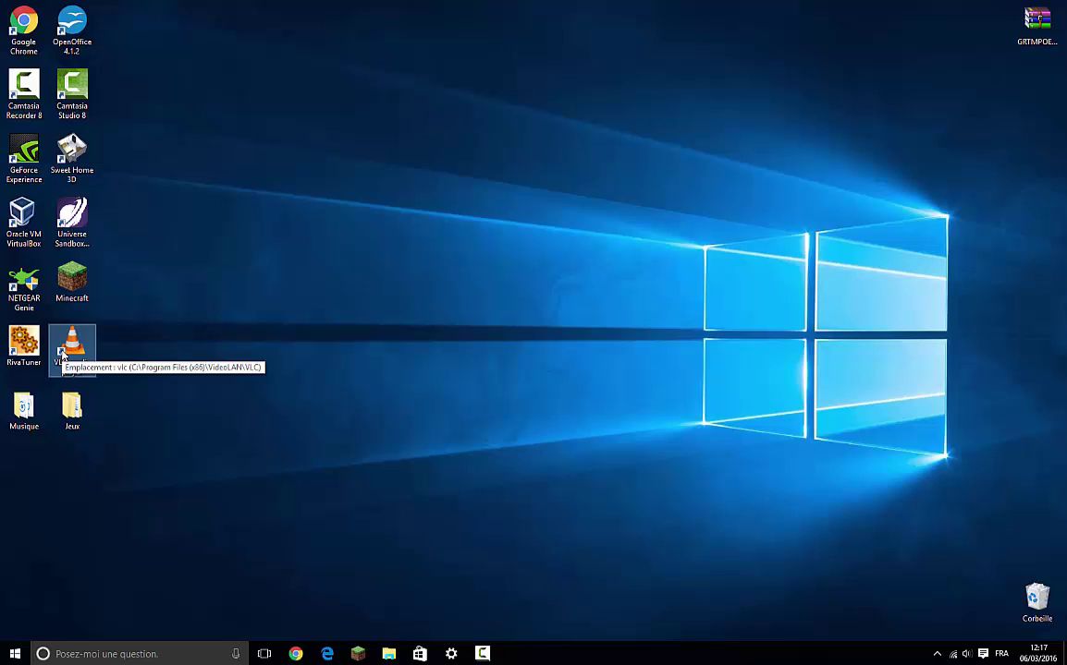
{"action": "left_click", "coordinate": [378, 405]}
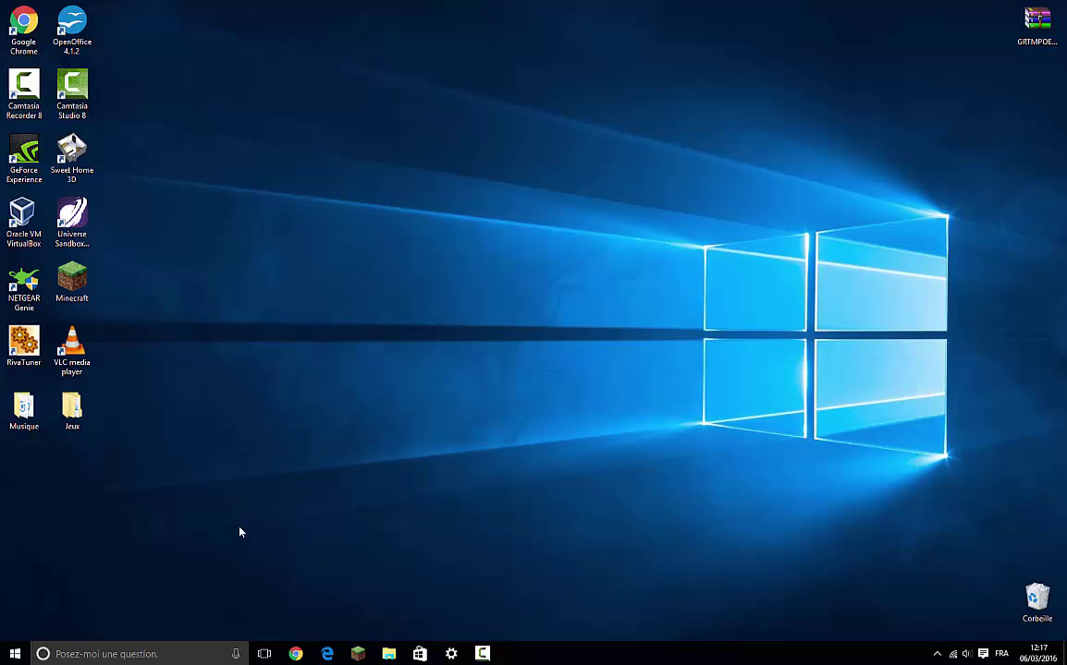
Open File Explorer and display the drives under Ce PC
{"action": "left_click", "coordinate": [14, 654]}
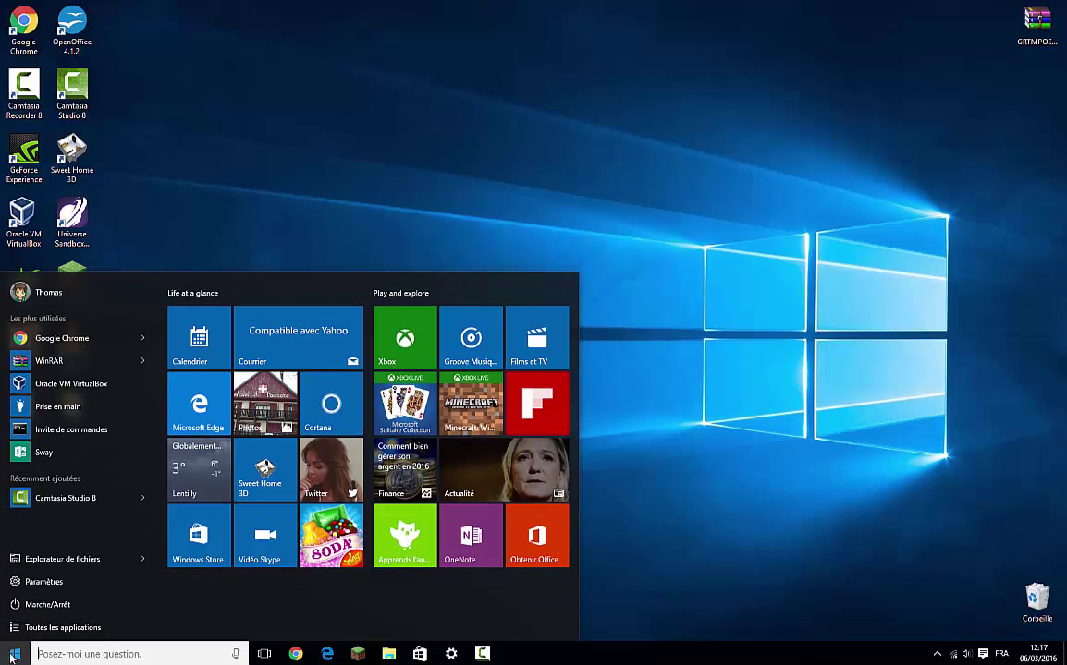
{"action": "left_click", "coordinate": [67, 561]}
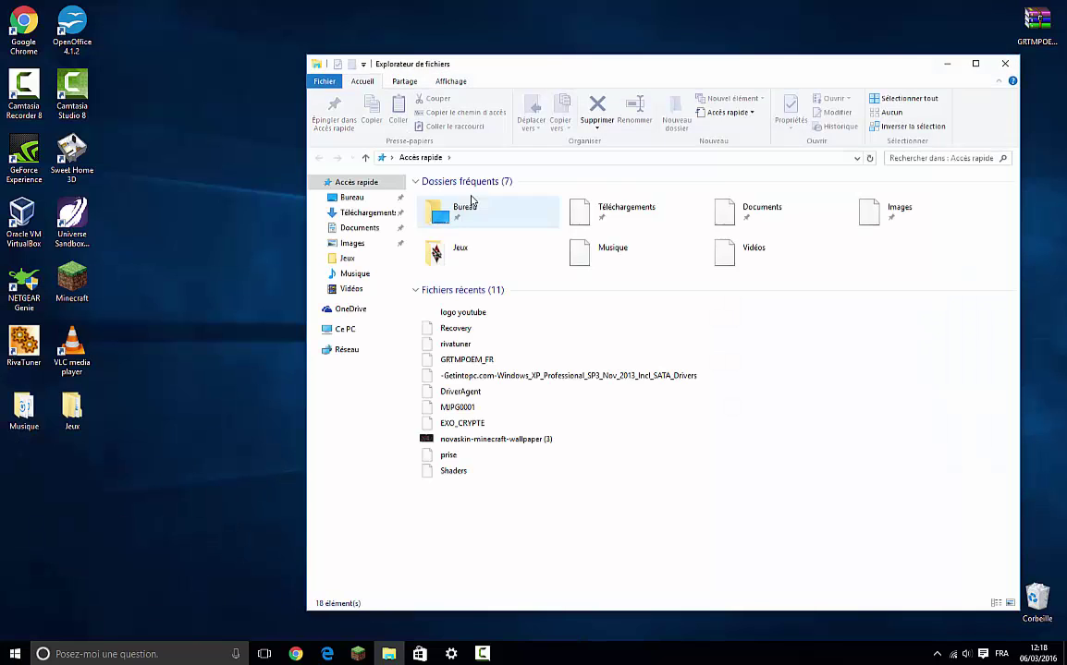
{"action": "left_click", "coordinate": [356, 327]}
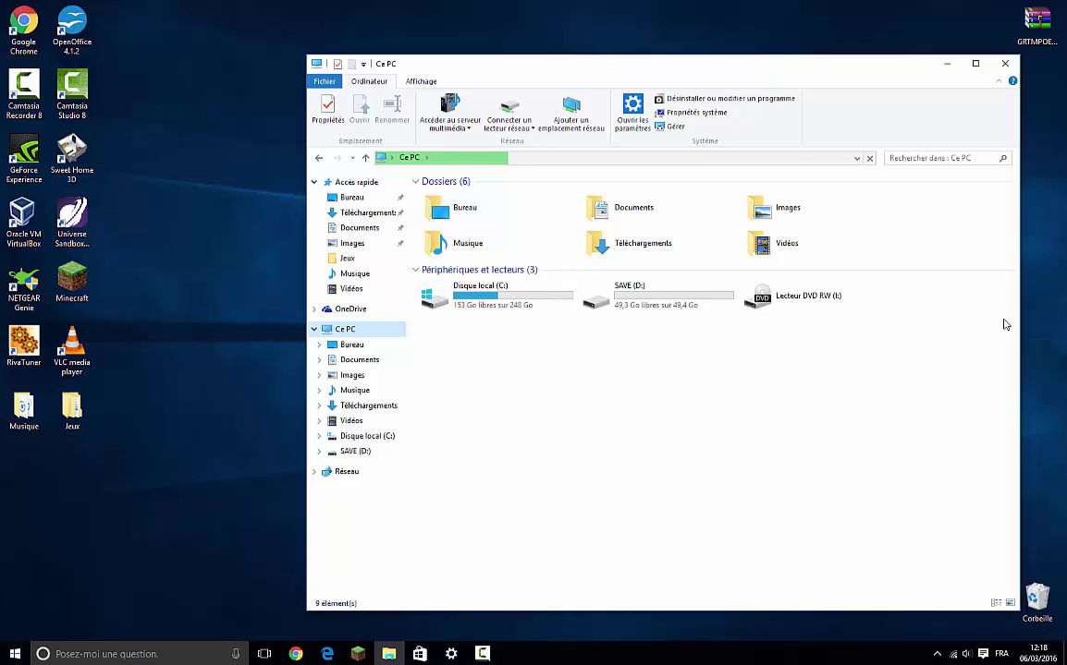
{"action": "left_click", "coordinate": [837, 304]}
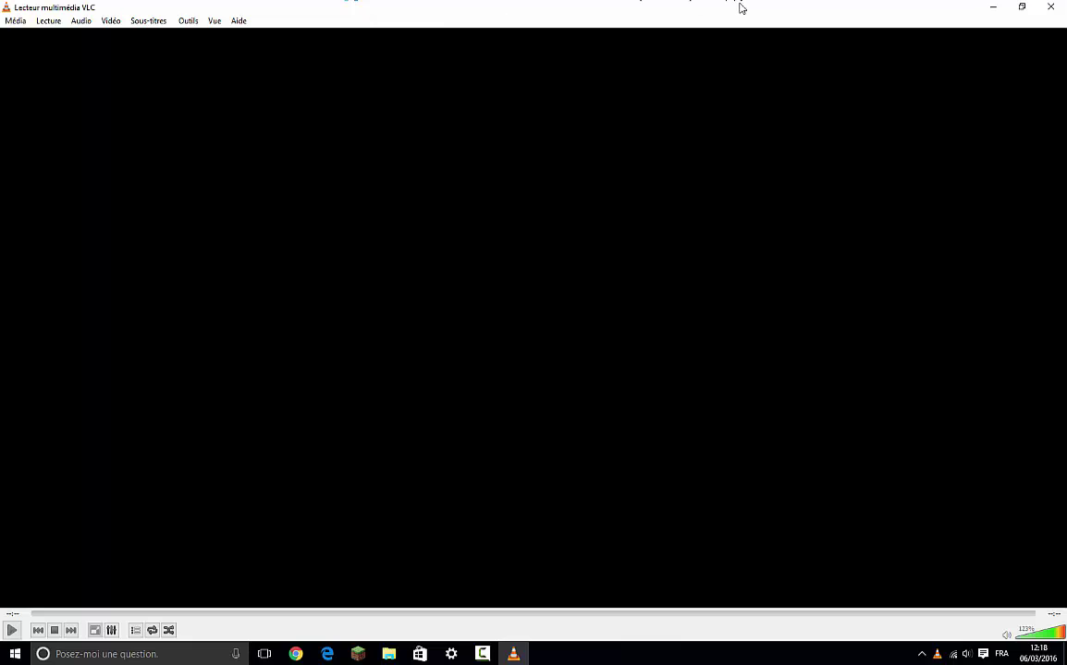
{"action": "left_click", "coordinate": [1059, 7]}
{"action": "left_click", "coordinate": [854, 31]}
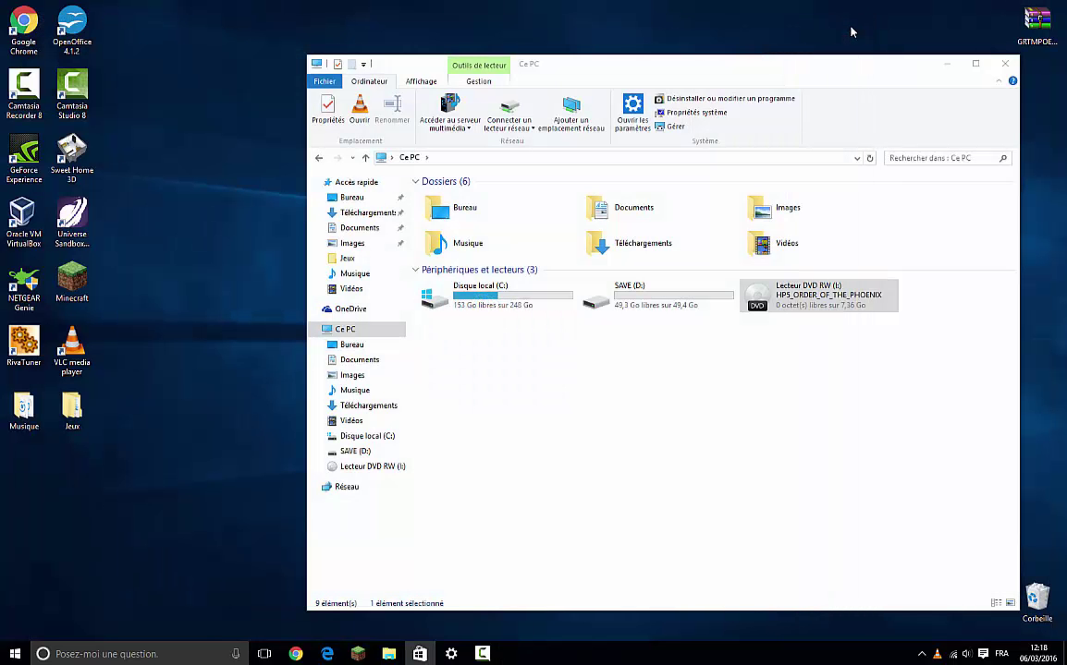
{"action": "left_click", "coordinate": [761, 334]}
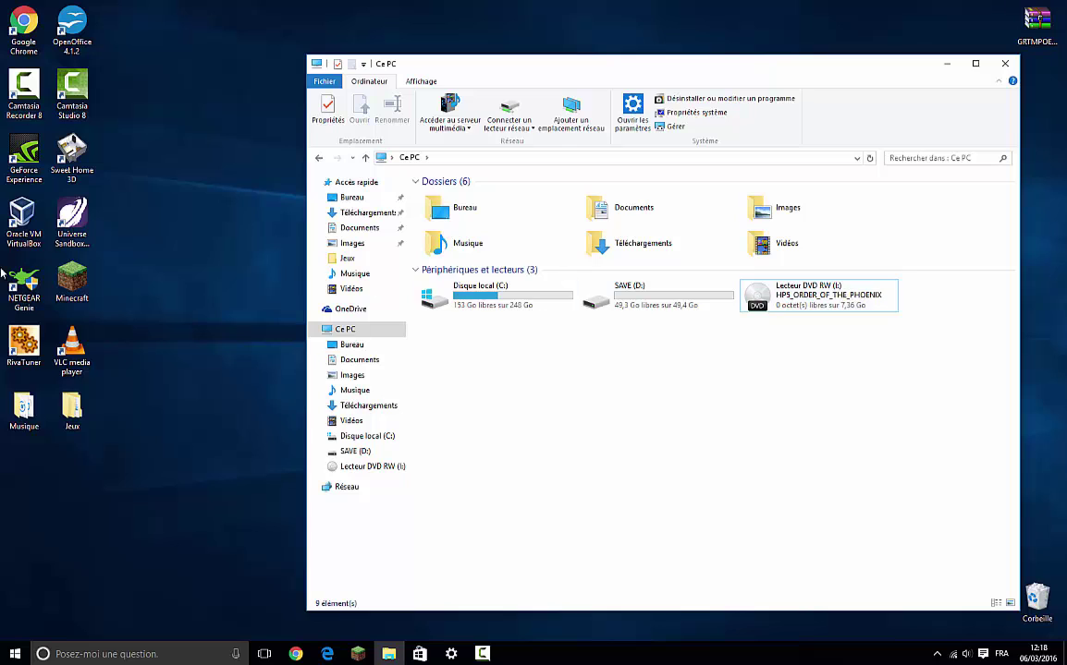
Play the HP5_ORDER_OF_THE_PHOENIX disc in the DVD RW (I:) drive with VLC and switch the video to full screen
{"action": "left_click_drag", "start_coordinate": [74, 363], "coordinate": [177, 357]}
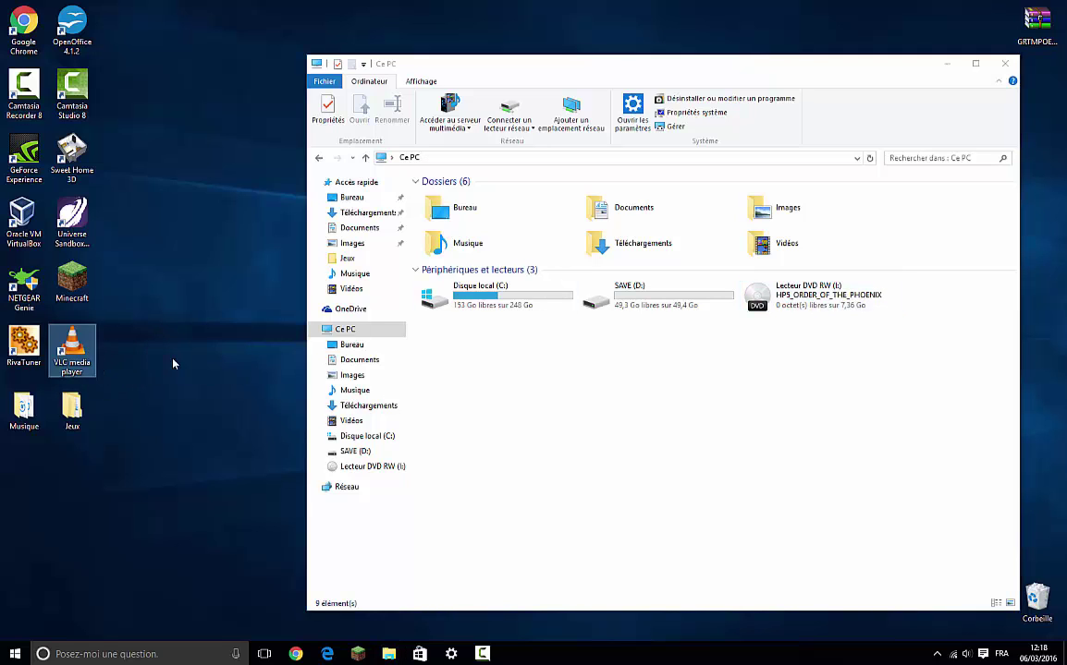
{"action": "right_click", "coordinate": [779, 301]}
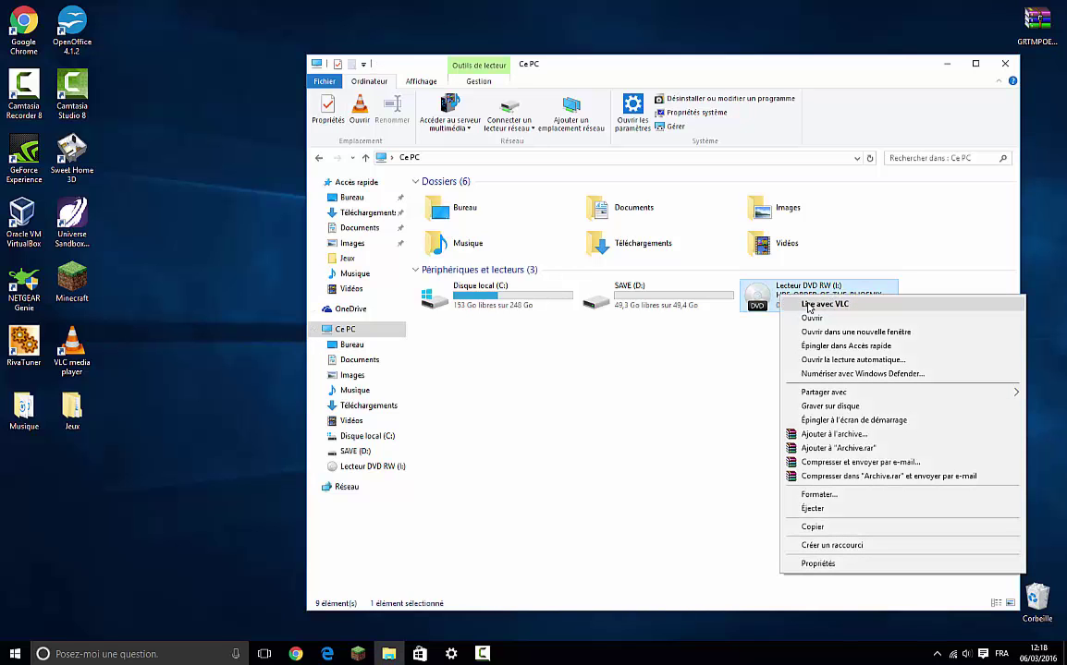
{"action": "left_click", "coordinate": [808, 305]}
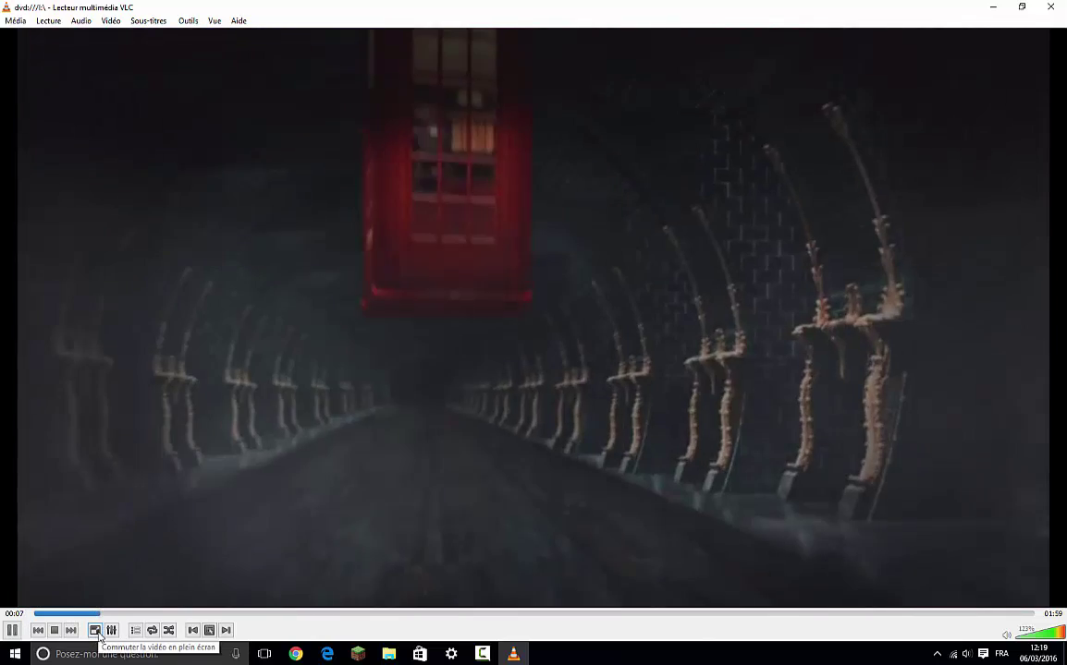
{"action": "left_click", "coordinate": [95, 631]}
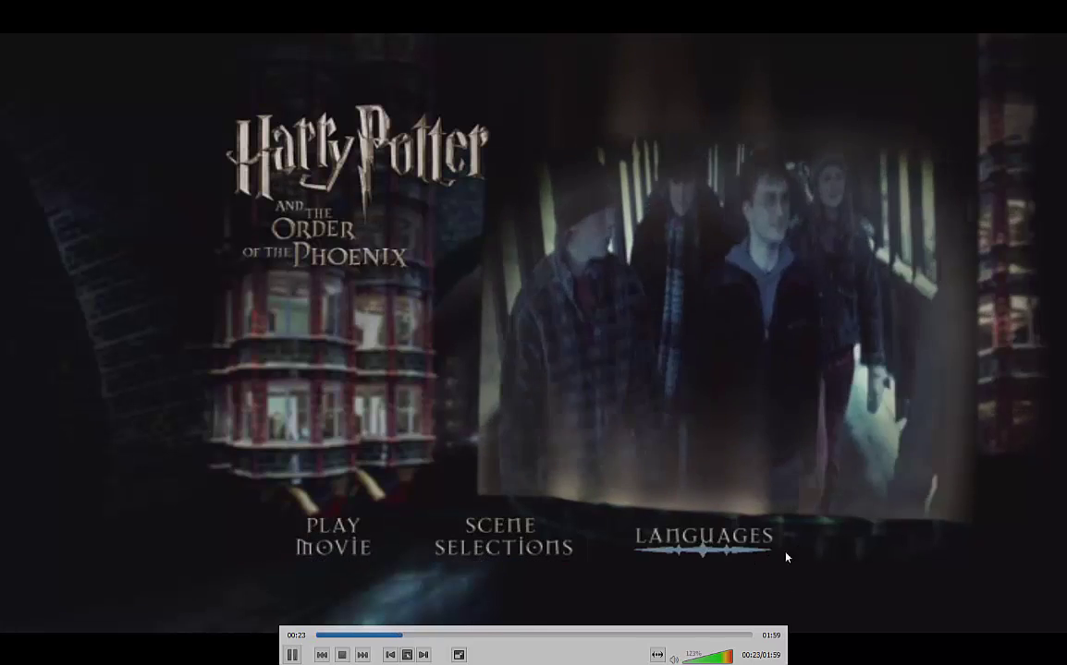
Pause the DVD and leave full screen, closing both VLC and the File Explorer window
{"action": "left_click", "coordinate": [293, 655]}
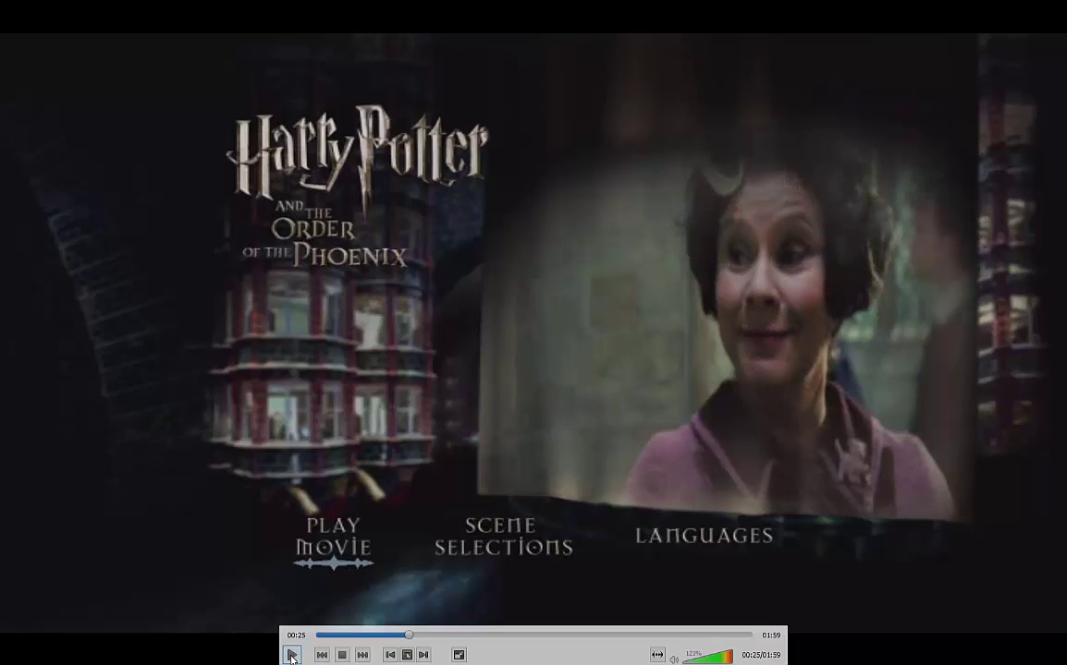
{"action": "double_click", "coordinate": [433, 577]}
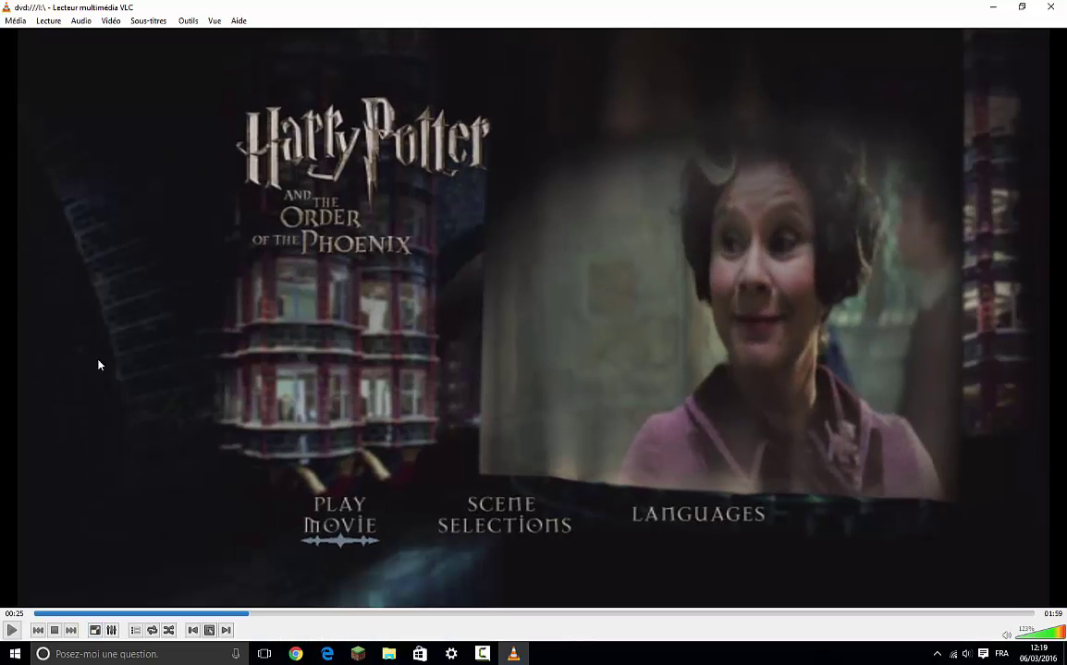
{"action": "key", "text": "alt"}
{"action": "left_click", "coordinate": [1050, 7]}
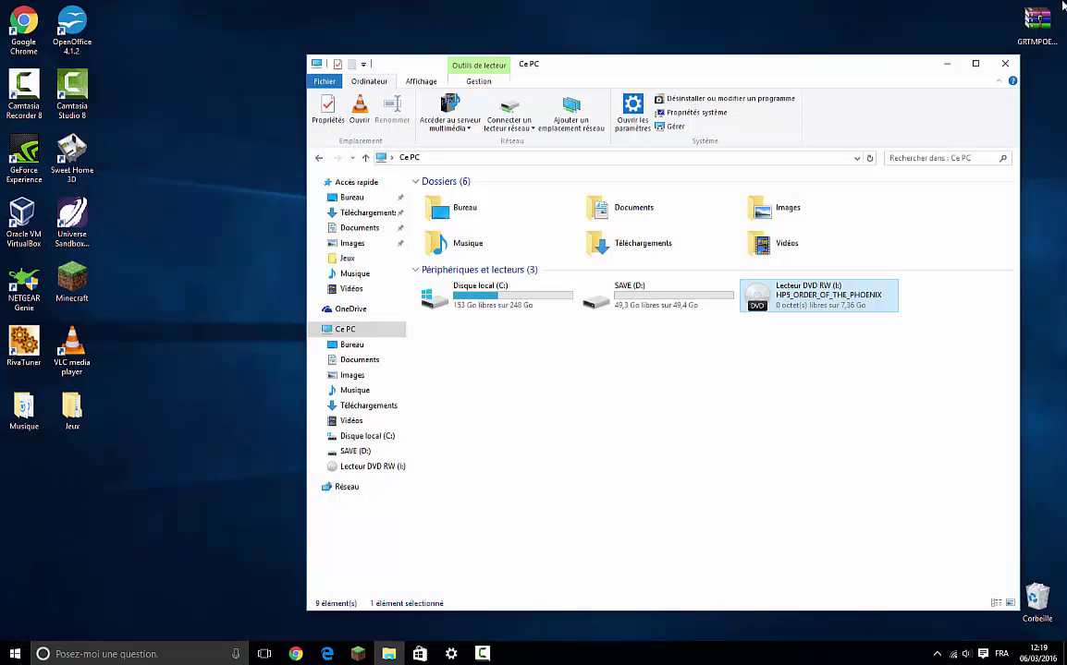
{"action": "left_click", "coordinate": [1007, 64]}
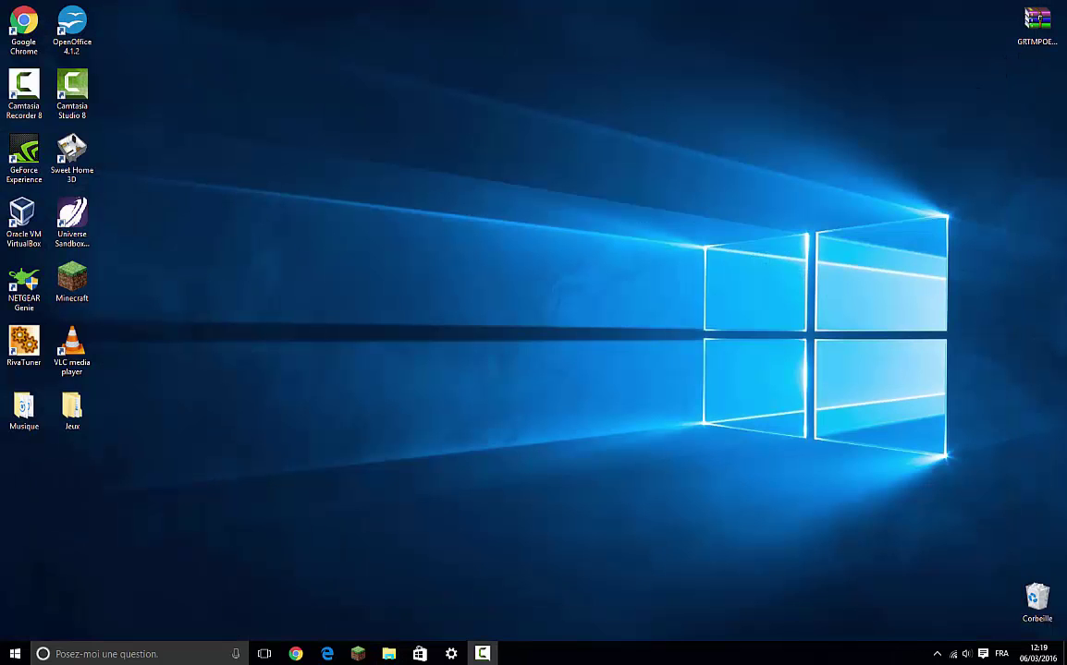
Search Windows for "lecteur" and launch Lecteur DVD Windows
{"action": "left_click", "coordinate": [83, 652]}
{"action": "key", "text": "super"}
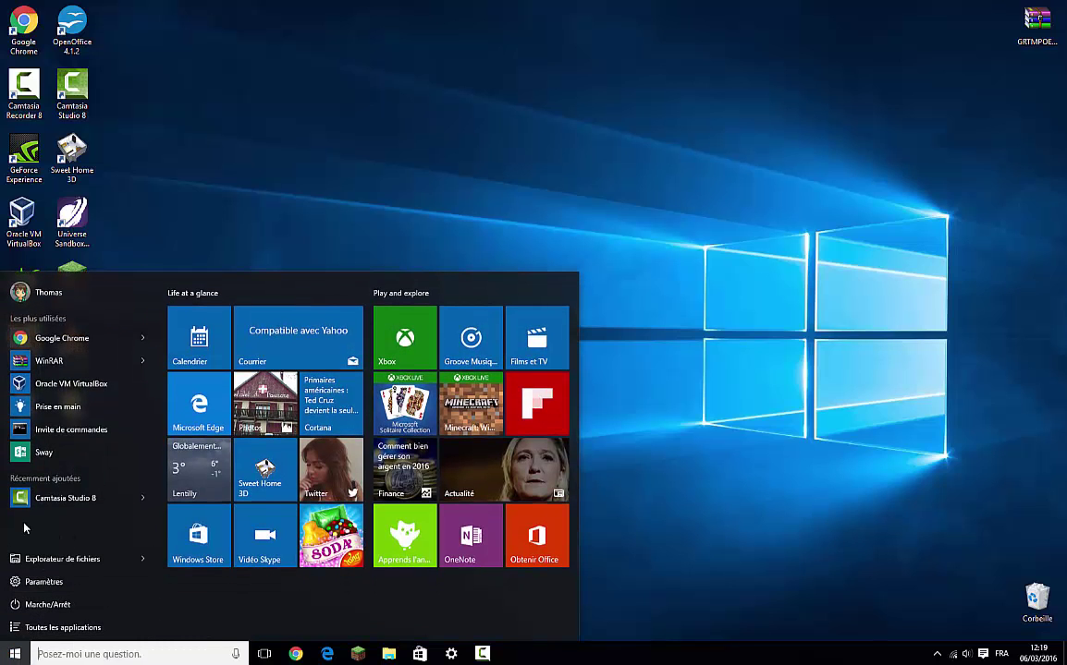
{"action": "type", "text": "lecteur"}
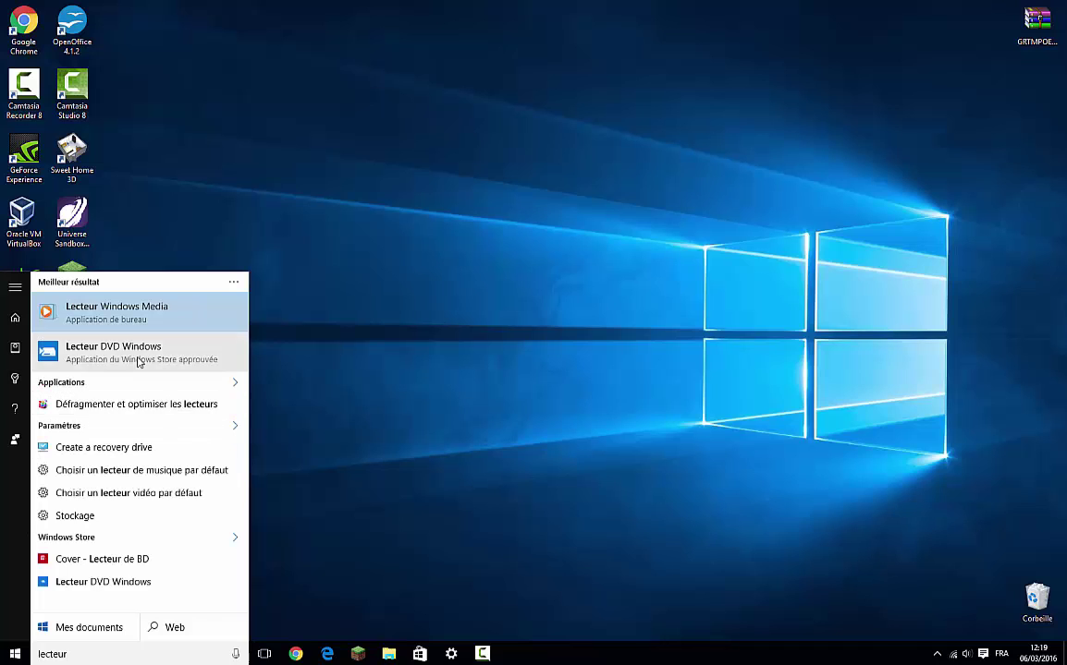
{"action": "left_click", "coordinate": [139, 362]}
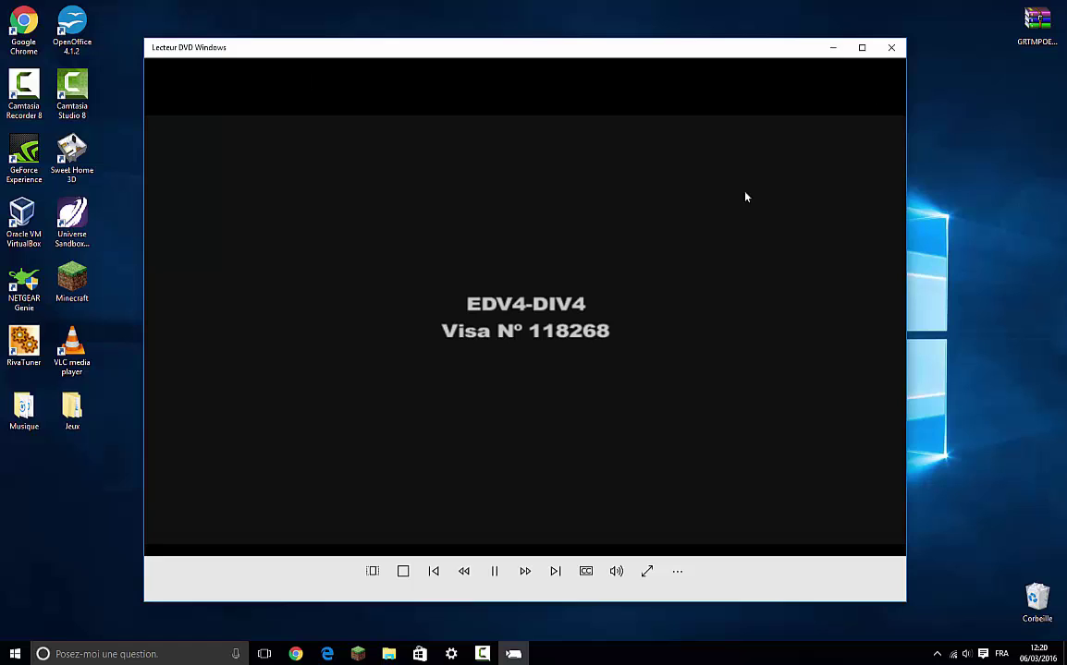
Shift the player window slightly up, and choose France on the second page of the DVD's country list
{"action": "left_click_drag", "start_coordinate": [798, 49], "coordinate": [782, 30]}
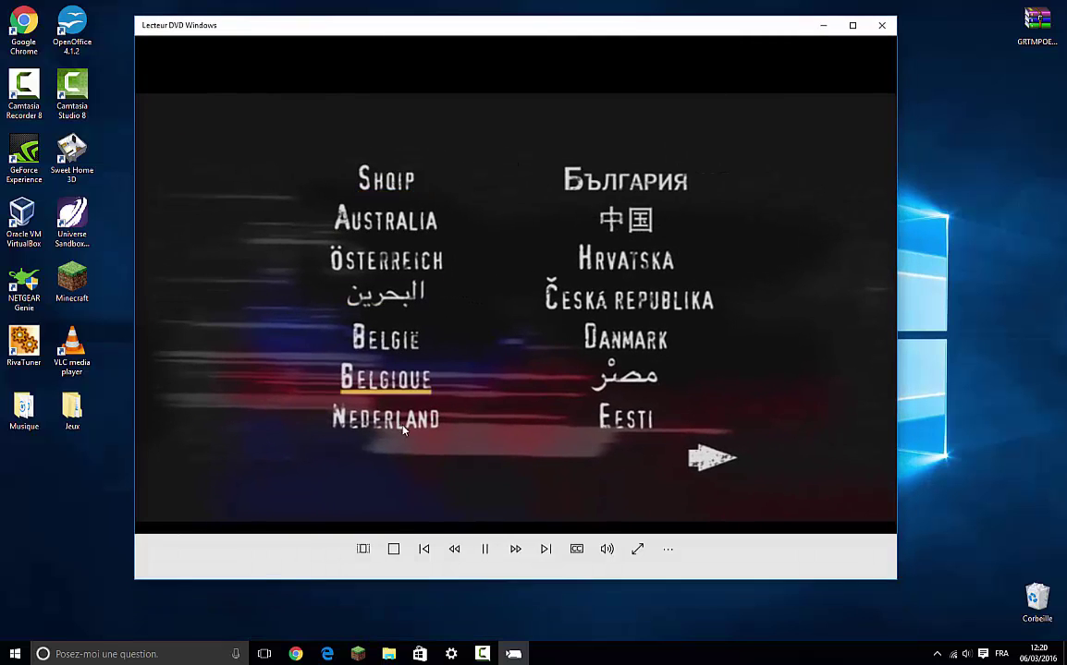
{"action": "left_click", "coordinate": [669, 445]}
{"action": "key", "text": "Down"}
{"action": "key", "text": "Down"}
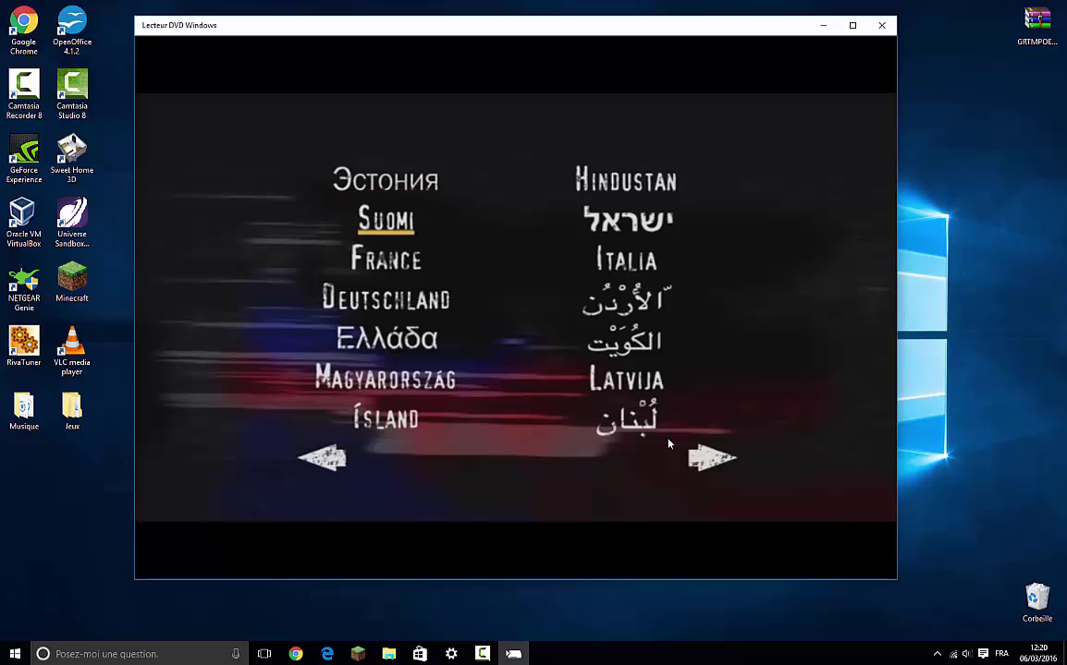
{"action": "key", "text": "Return"}
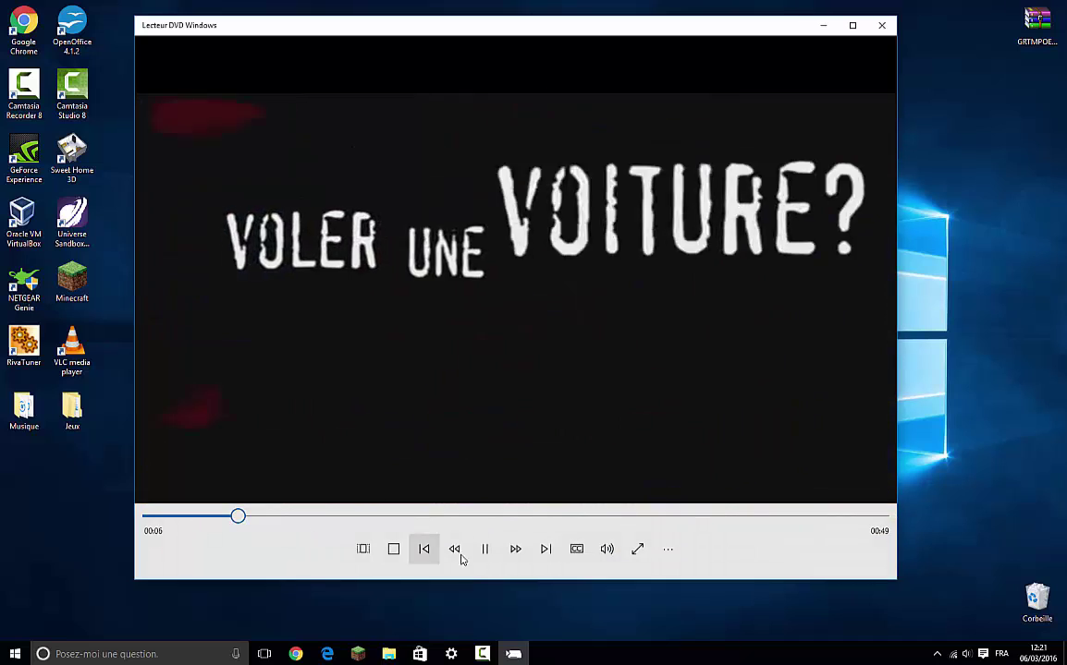
Skip the anti-piracy clip by moving playback to 00:48, and close Lecteur DVD Windows with the next video paused
{"action": "left_click", "coordinate": [485, 551]}
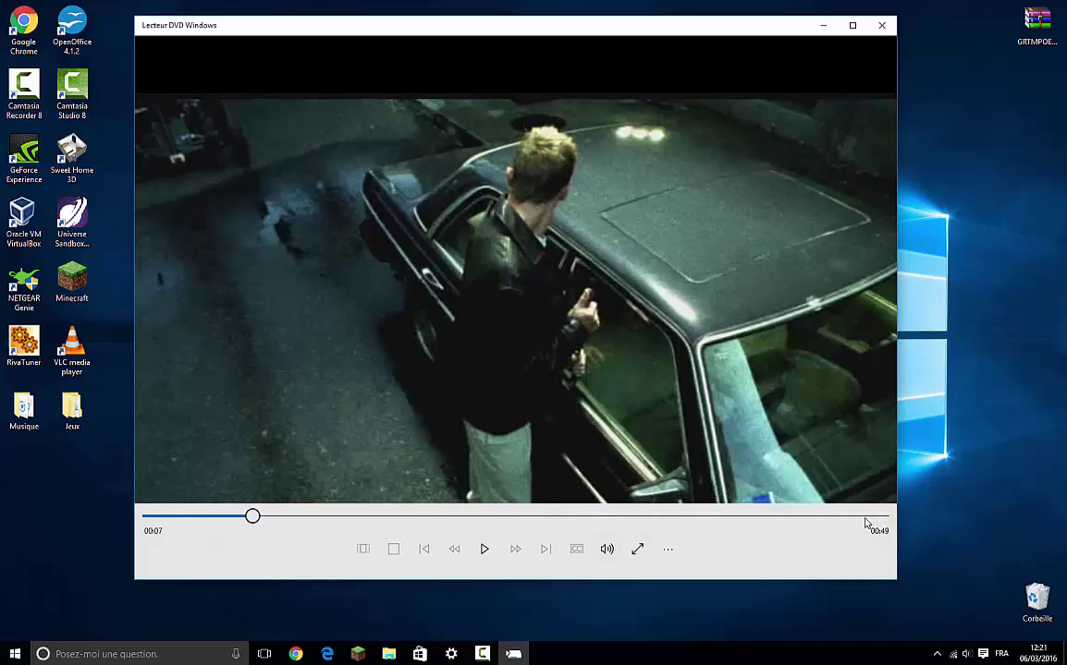
{"action": "left_click", "coordinate": [858, 516]}
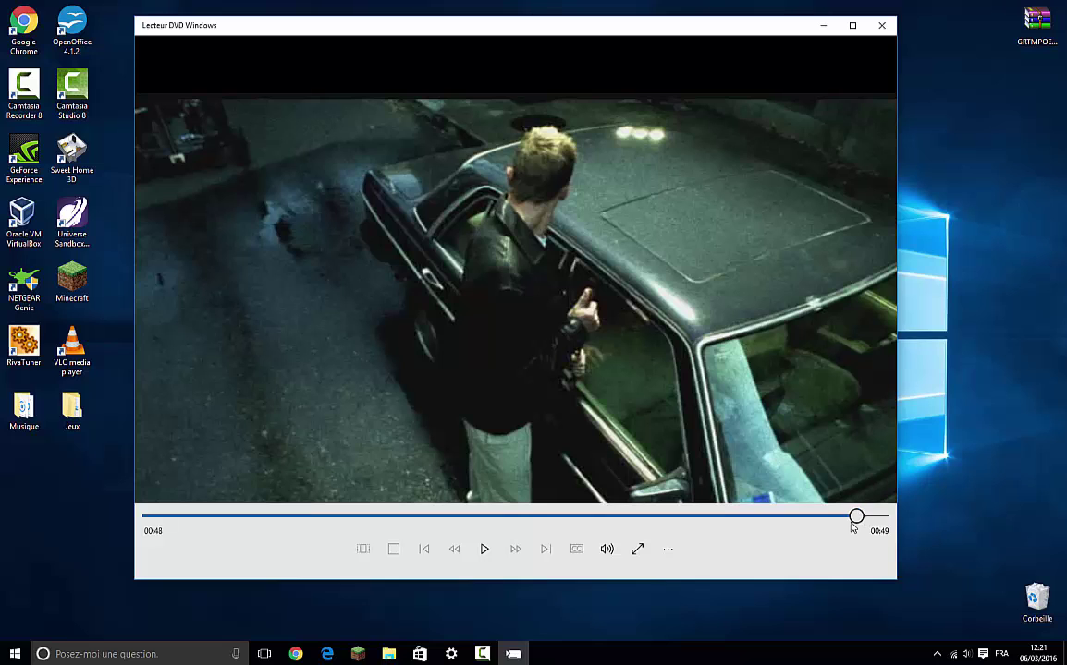
{"action": "left_click", "coordinate": [485, 550]}
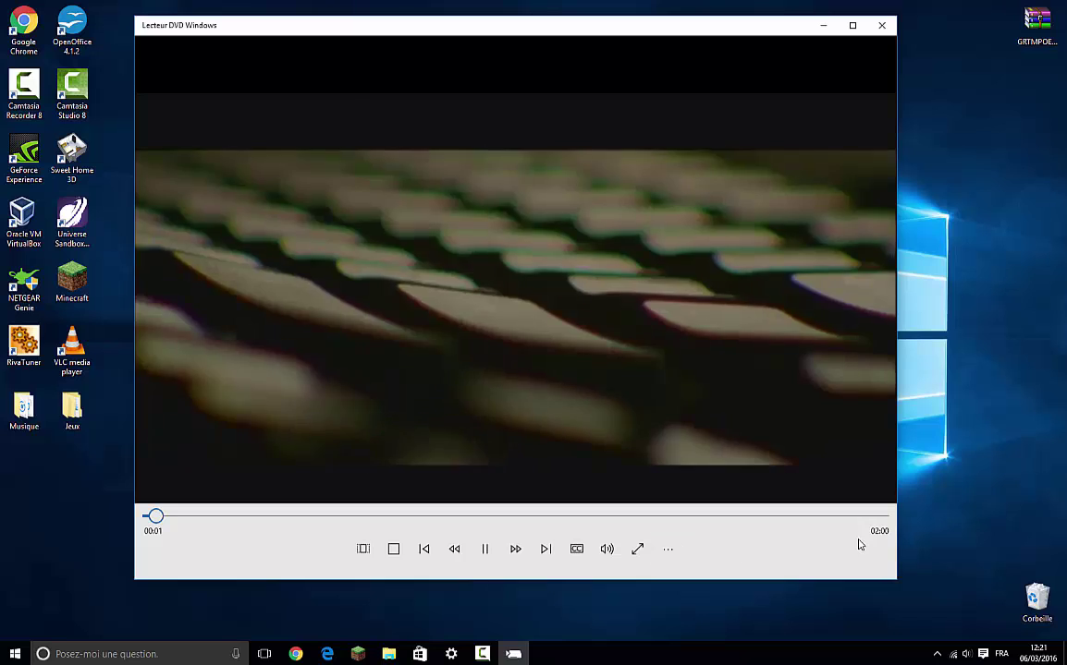
{"action": "left_click", "coordinate": [485, 549]}
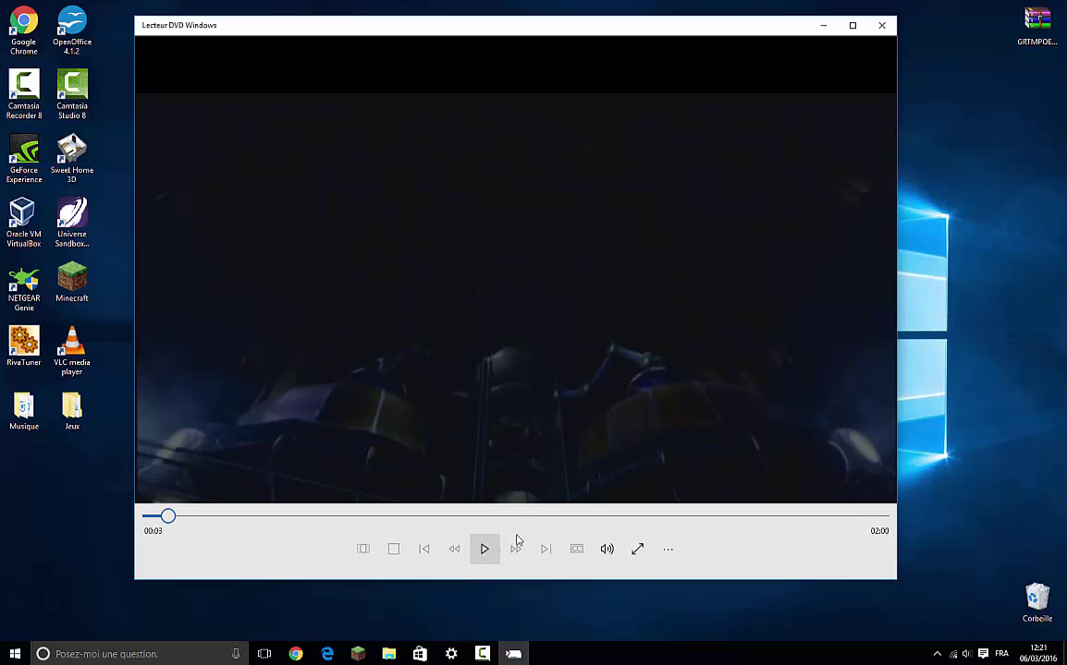
{"action": "left_click", "coordinate": [880, 26]}
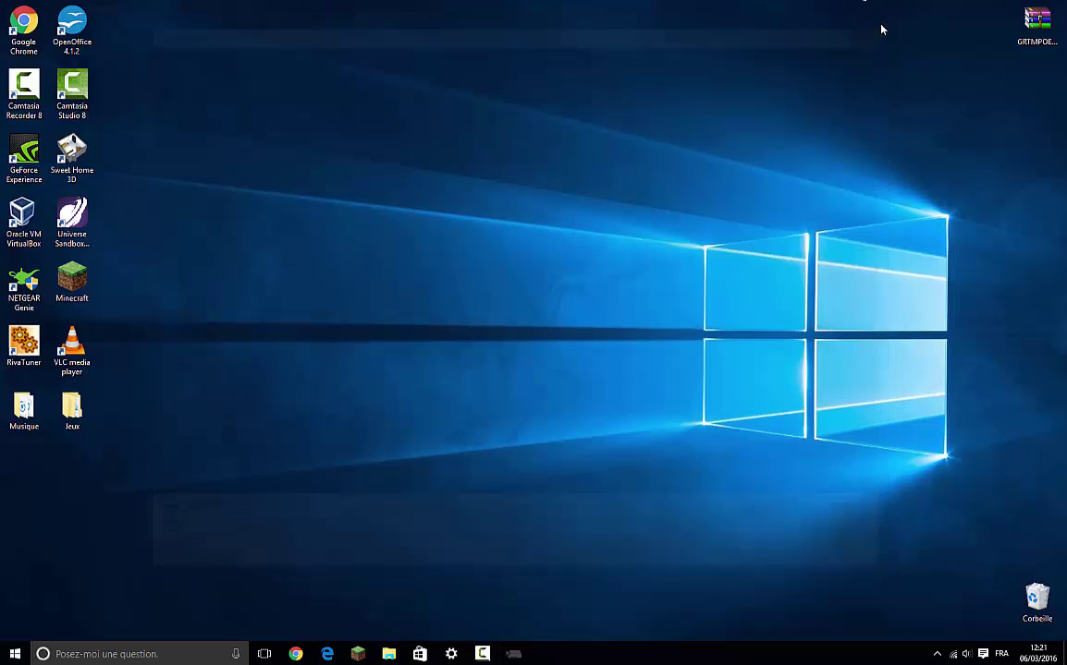
Open Ce PC in File Explorer and play the HP5_ORDER_OF_THE_PHOENIX disc from the DVD drive with VLC media player
{"action": "left_click", "coordinate": [14, 654]}
{"action": "left_click", "coordinate": [143, 561]}
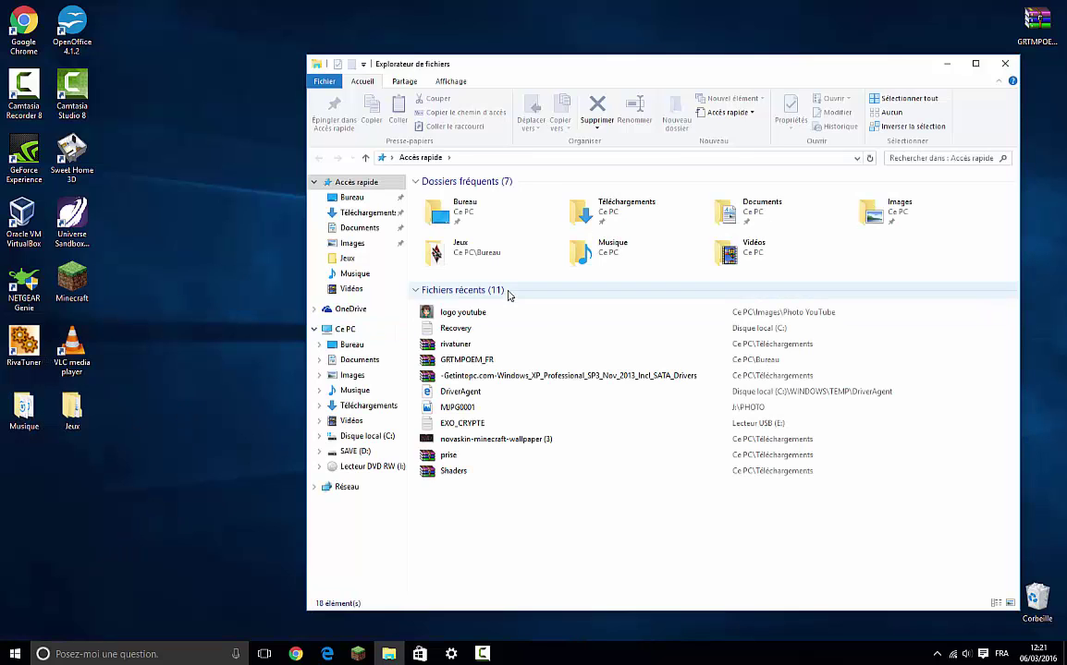
{"action": "left_click", "coordinate": [345, 329]}
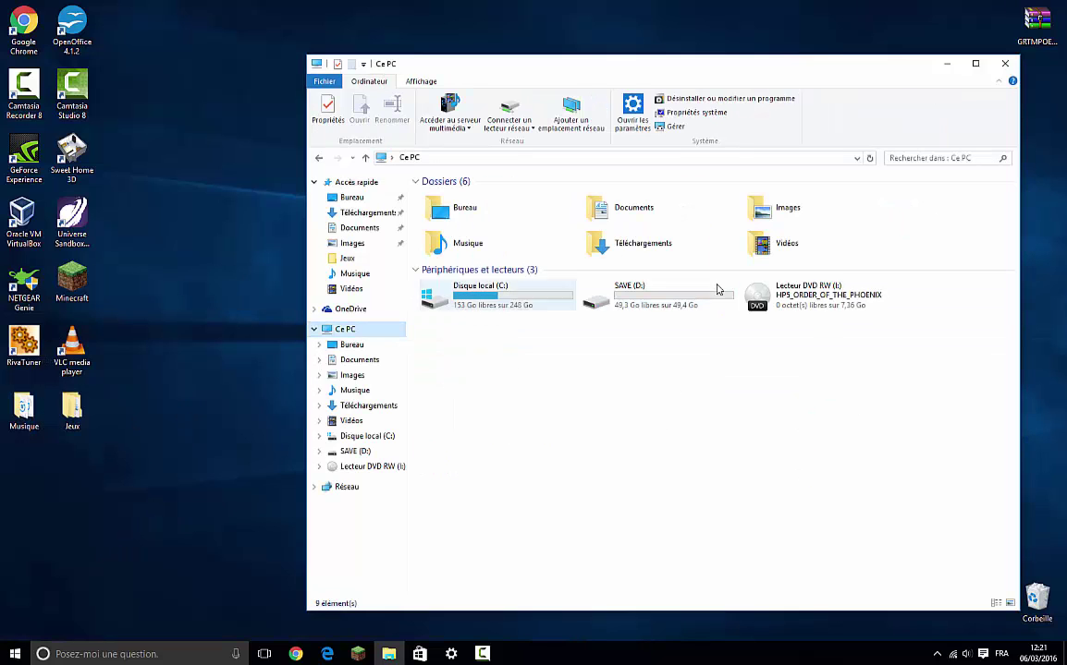
{"action": "left_click", "coordinate": [822, 305]}
{"action": "right_click", "coordinate": [832, 305]}
{"action": "left_click", "coordinate": [854, 312]}
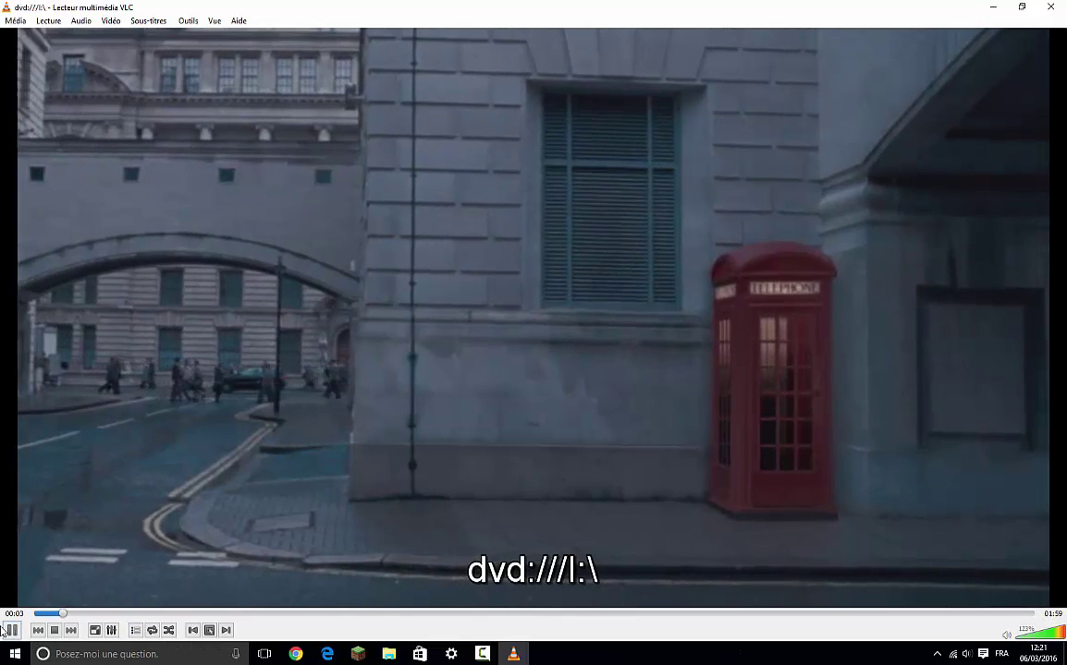
Choose Français as the spoken language in the DVD's language settings, and close both VLC and the File Explorer window
{"action": "key", "text": "space"}
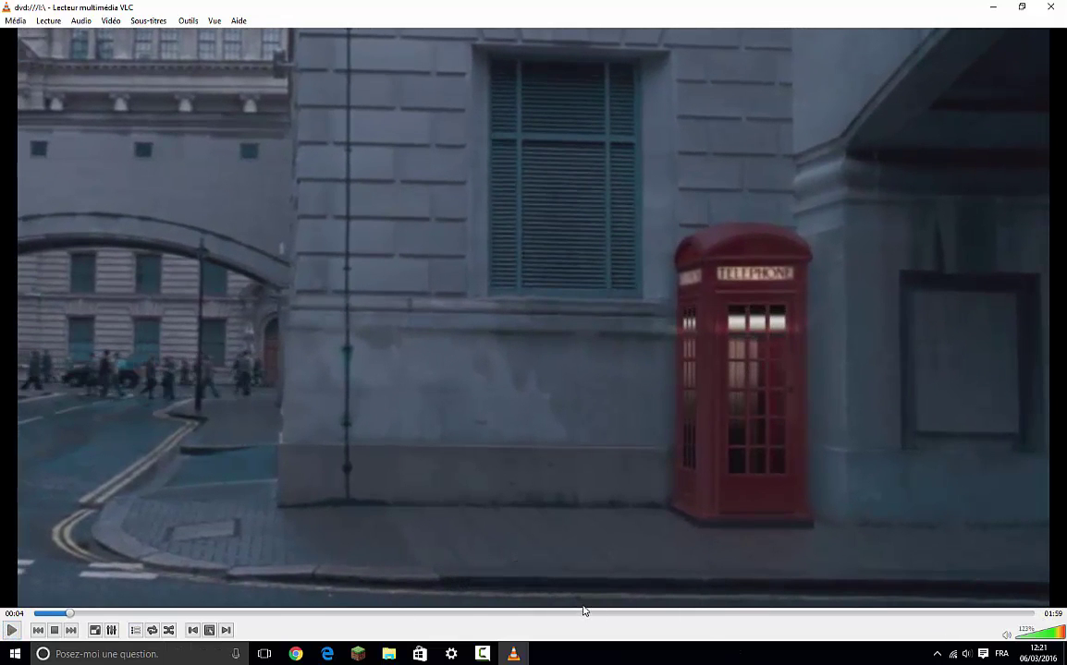
{"action": "key", "text": "space"}
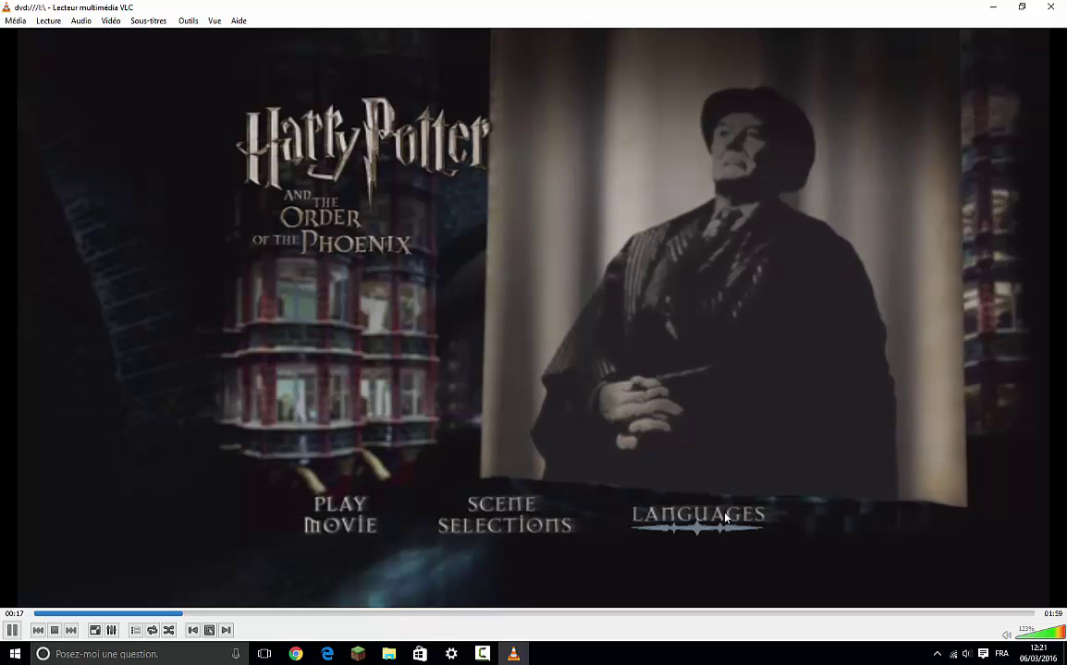
{"action": "left_click", "coordinate": [684, 514]}
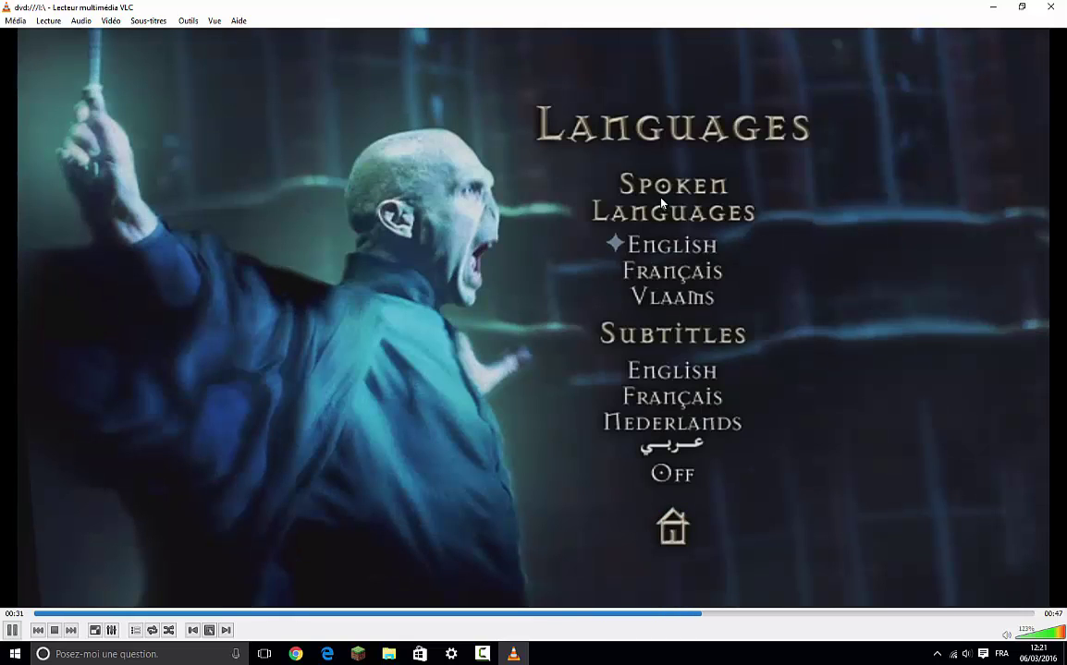
{"action": "left_click", "coordinate": [673, 273]}
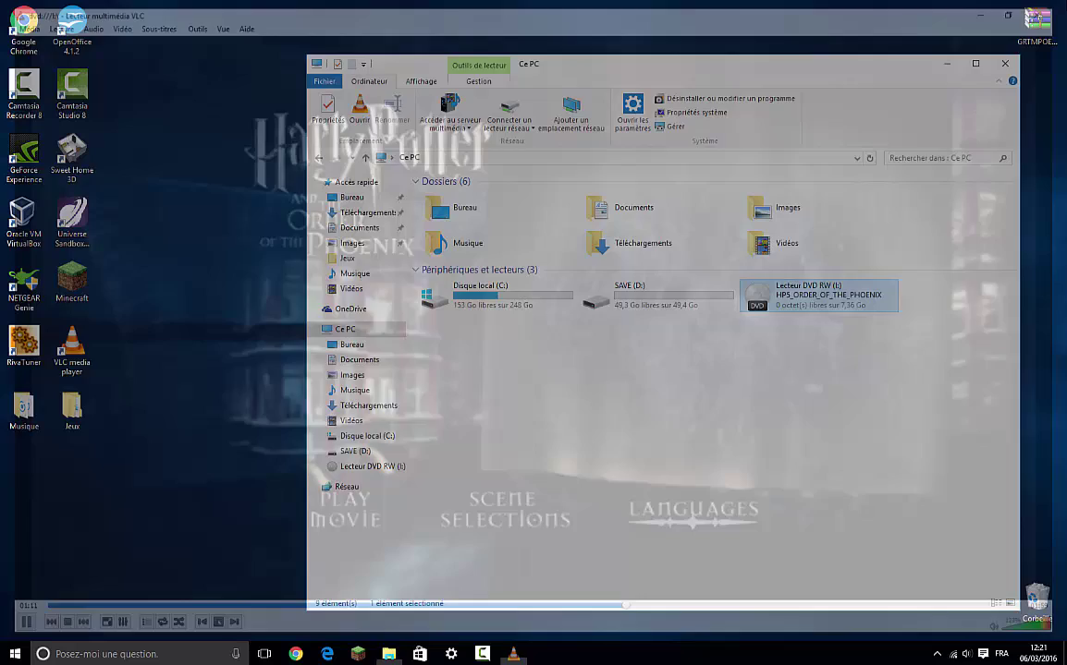
{"action": "left_click", "coordinate": [1050, 7]}
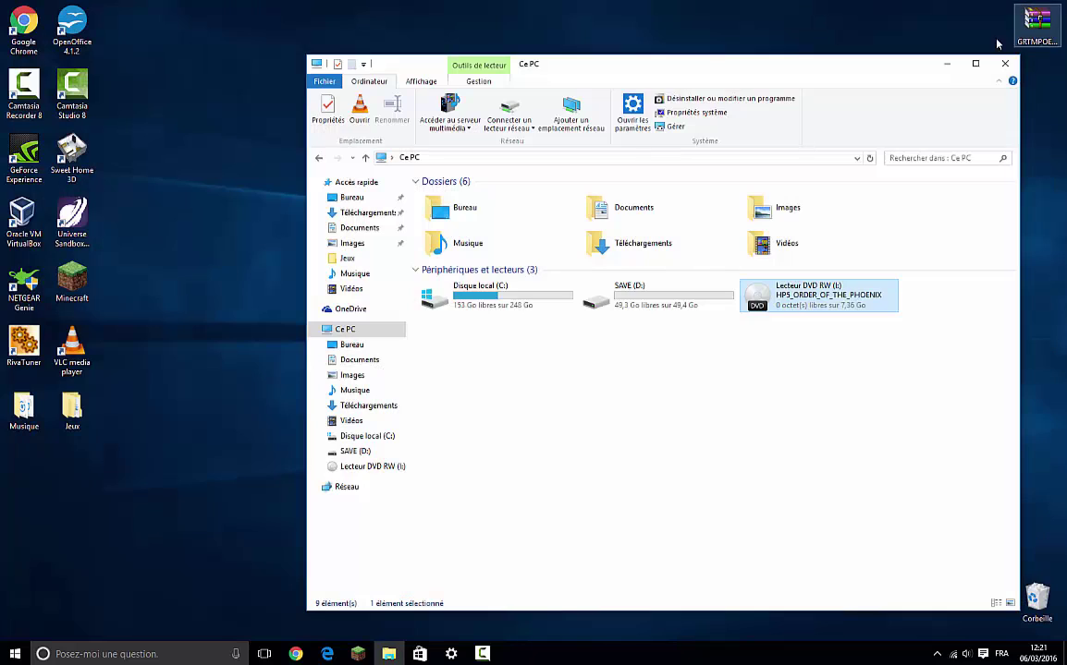
{"action": "left_click", "coordinate": [1002, 62]}
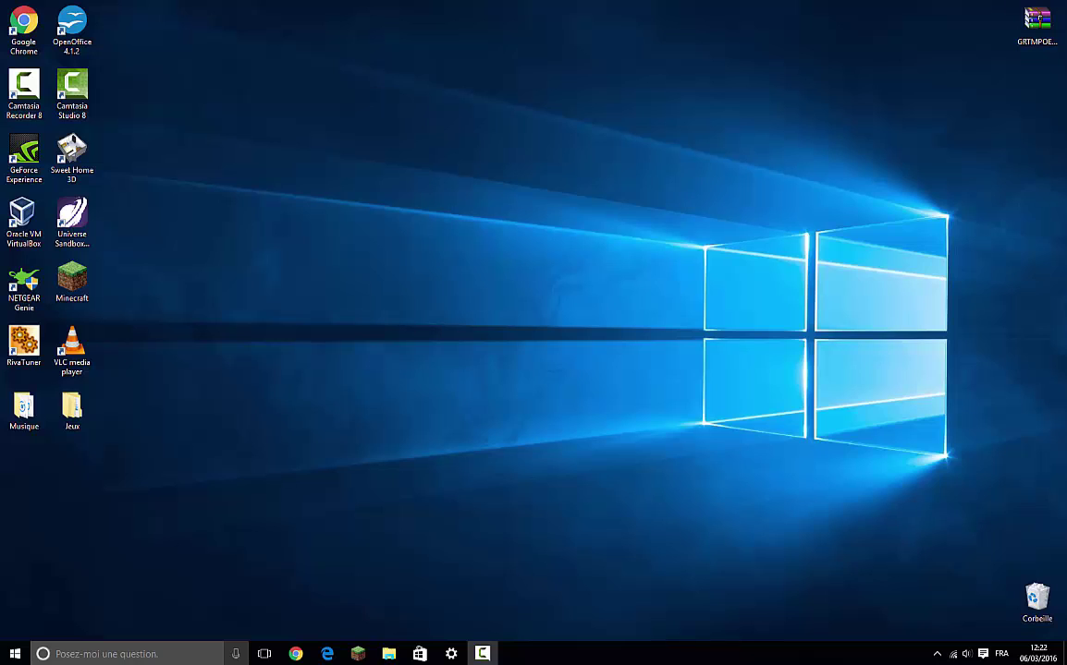
Launch VLC media player from the desktop, look over its audio, subtitle, tools and media commands, and close it
{"action": "double_click", "coordinate": [81, 353]}
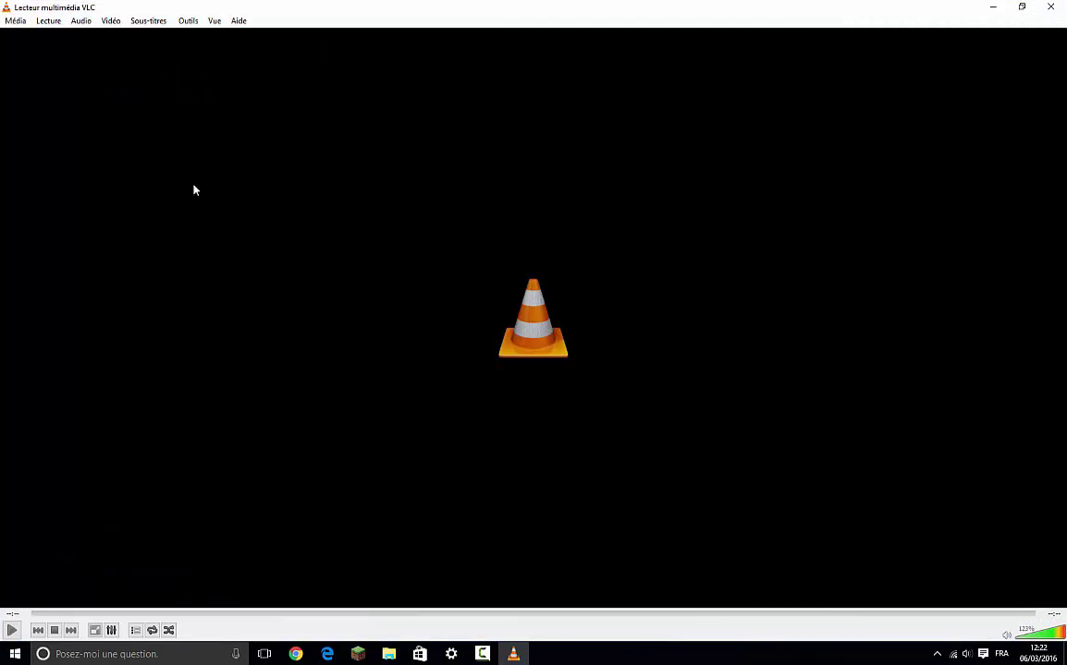
{"action": "left_click", "coordinate": [48, 20]}
{"action": "mouse_move", "coordinate": [84, 23]}
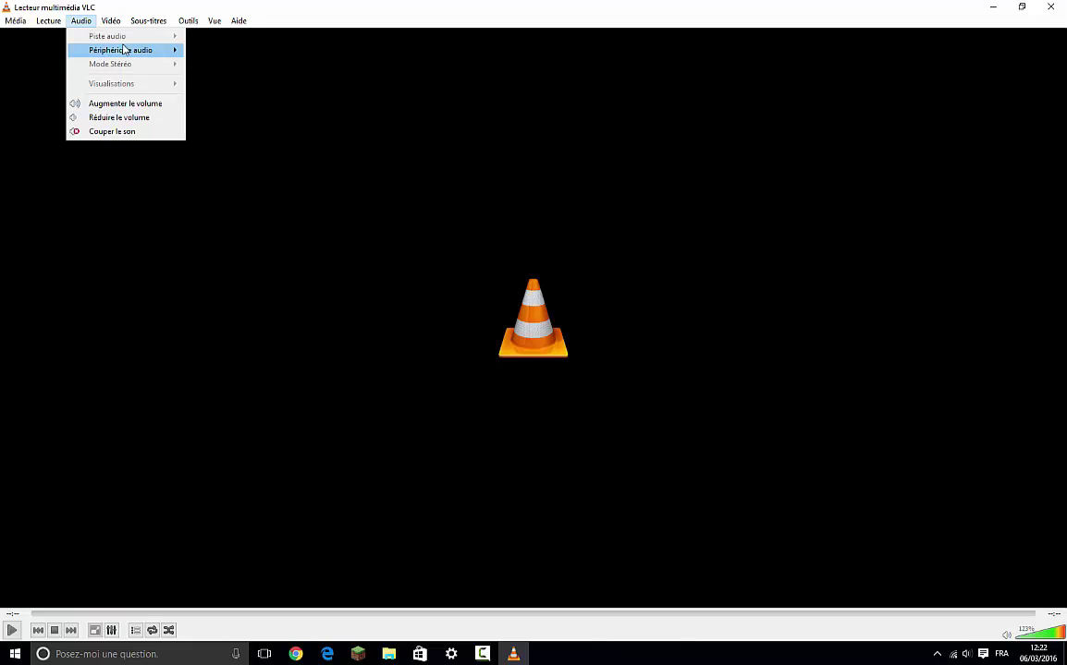
{"action": "left_click", "coordinate": [151, 21]}
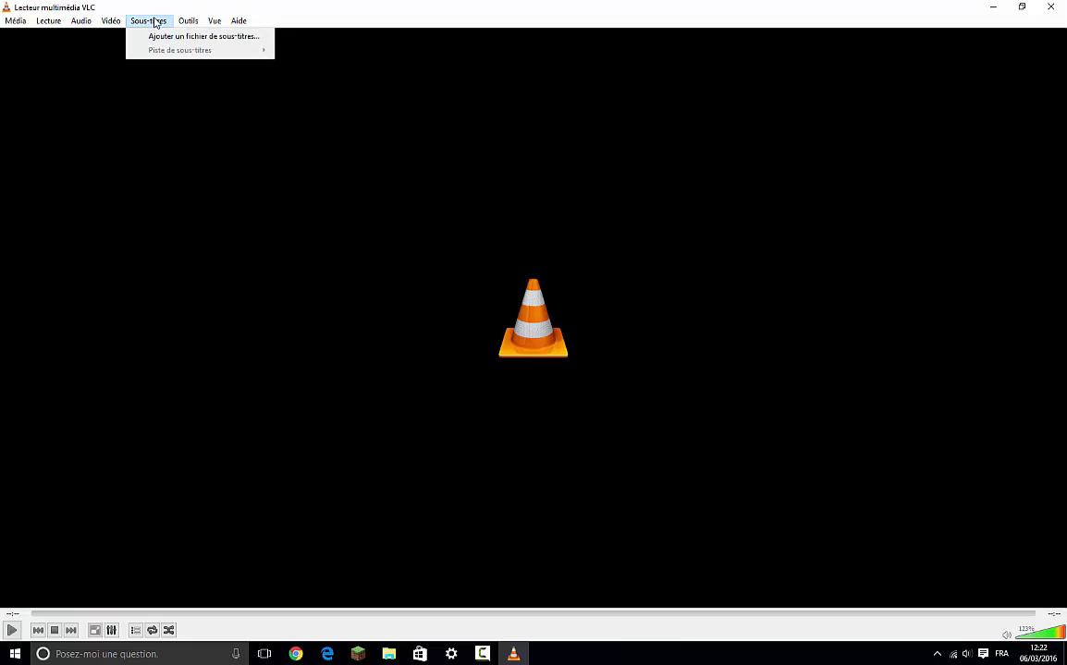
{"action": "mouse_move", "coordinate": [184, 26]}
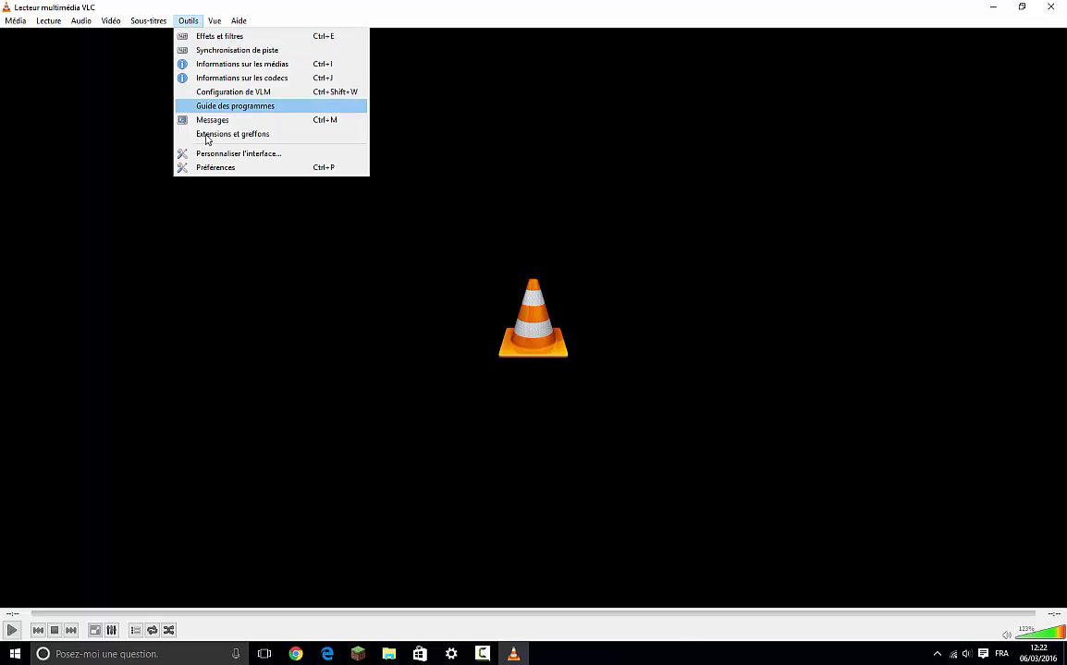
{"action": "left_click", "coordinate": [201, 12]}
{"action": "left_click", "coordinate": [211, 18]}
{"action": "mouse_move", "coordinate": [13, 20]}
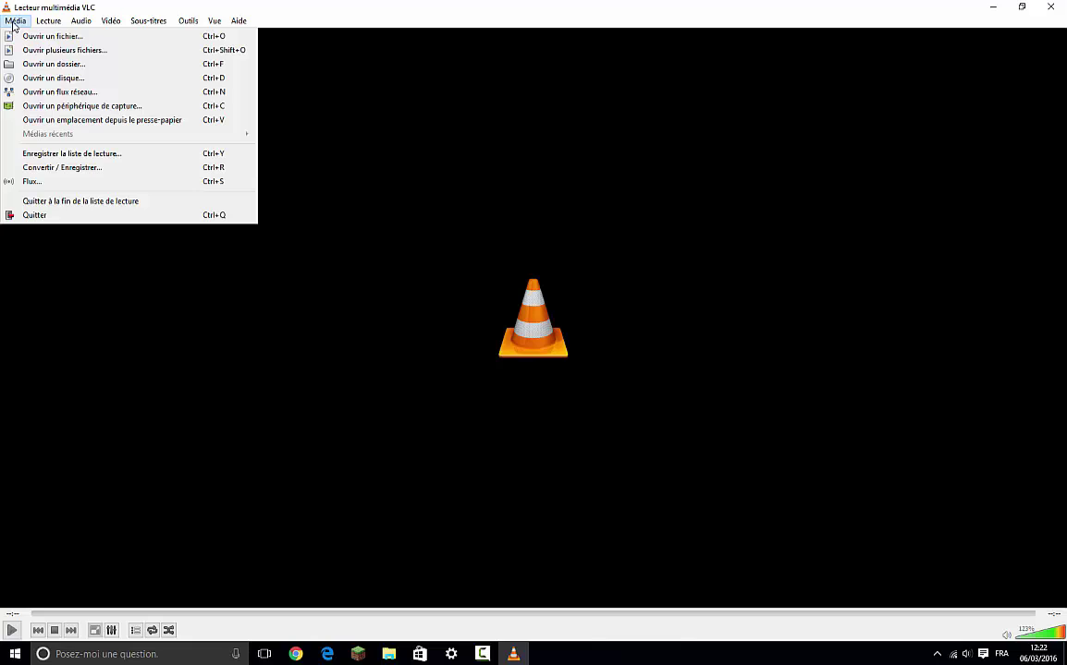
{"action": "left_click", "coordinate": [1050, 8]}
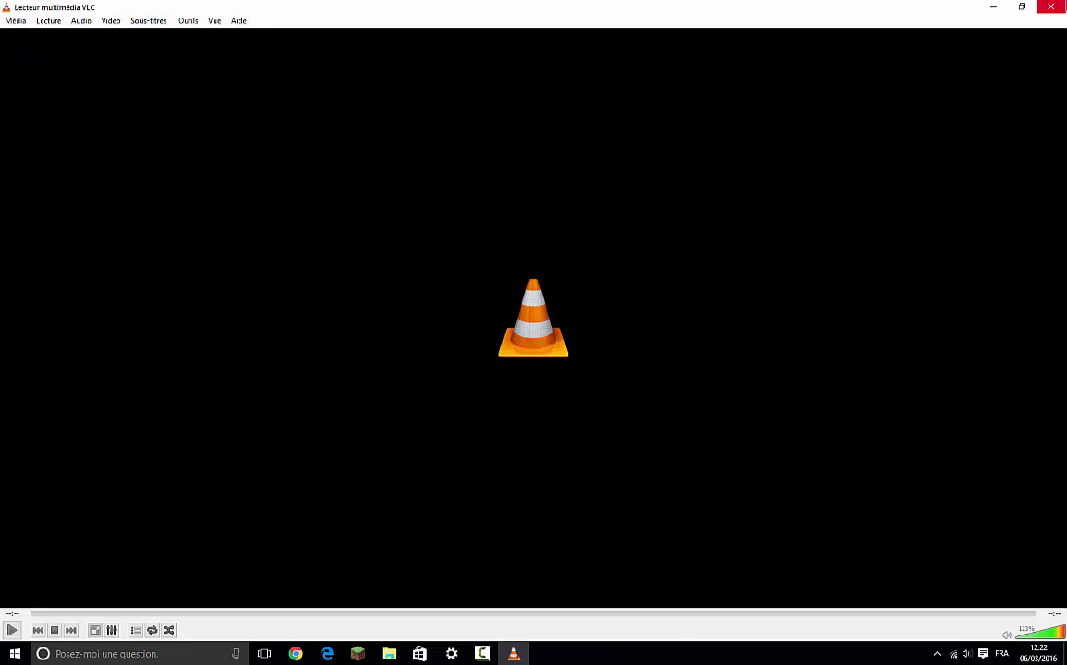
{"action": "left_click", "coordinate": [1054, 8]}
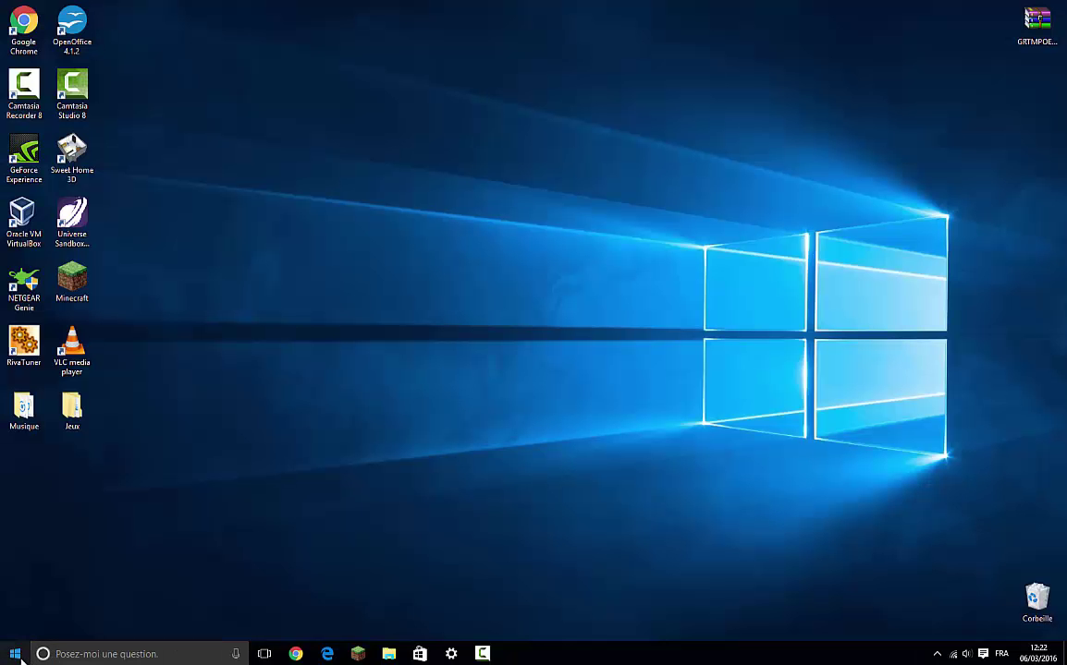
Search Windows for "vlc" to look up the installed player, and dismiss the search results
{"action": "left_click", "coordinate": [69, 652]}
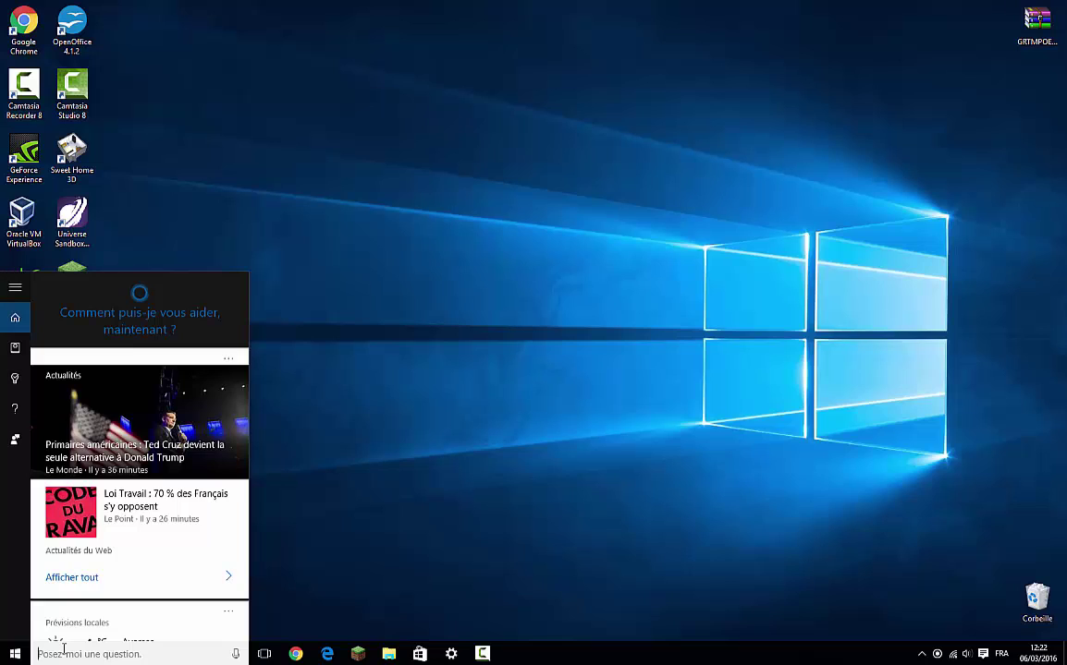
{"action": "type", "text": "vlc"}
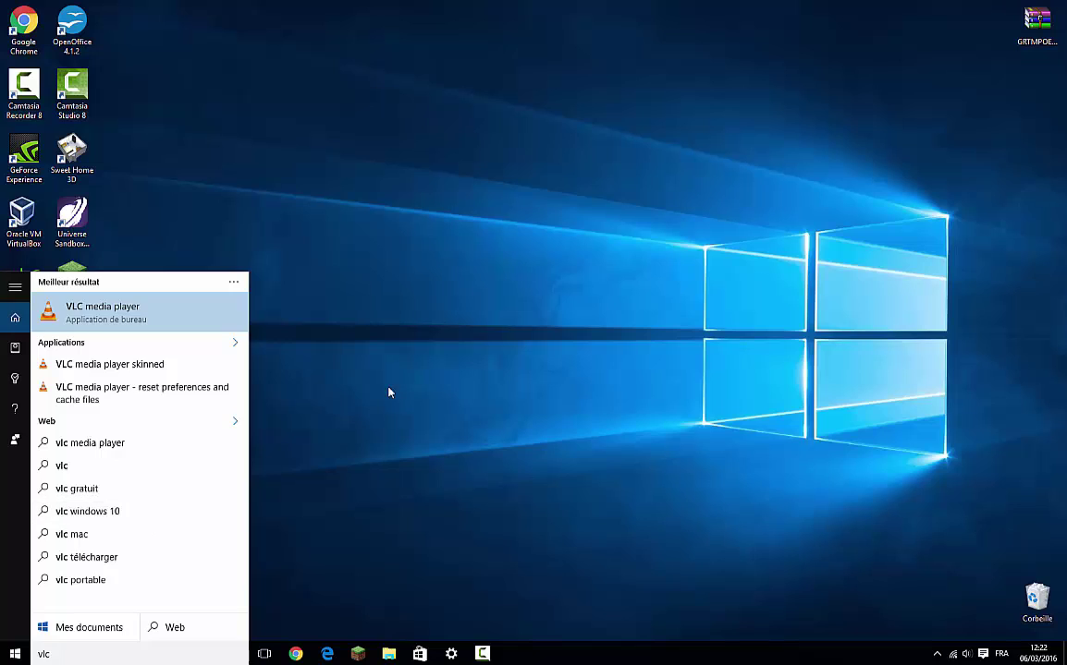
{"action": "left_click", "coordinate": [414, 281]}
{"action": "left_click", "coordinate": [141, 349]}
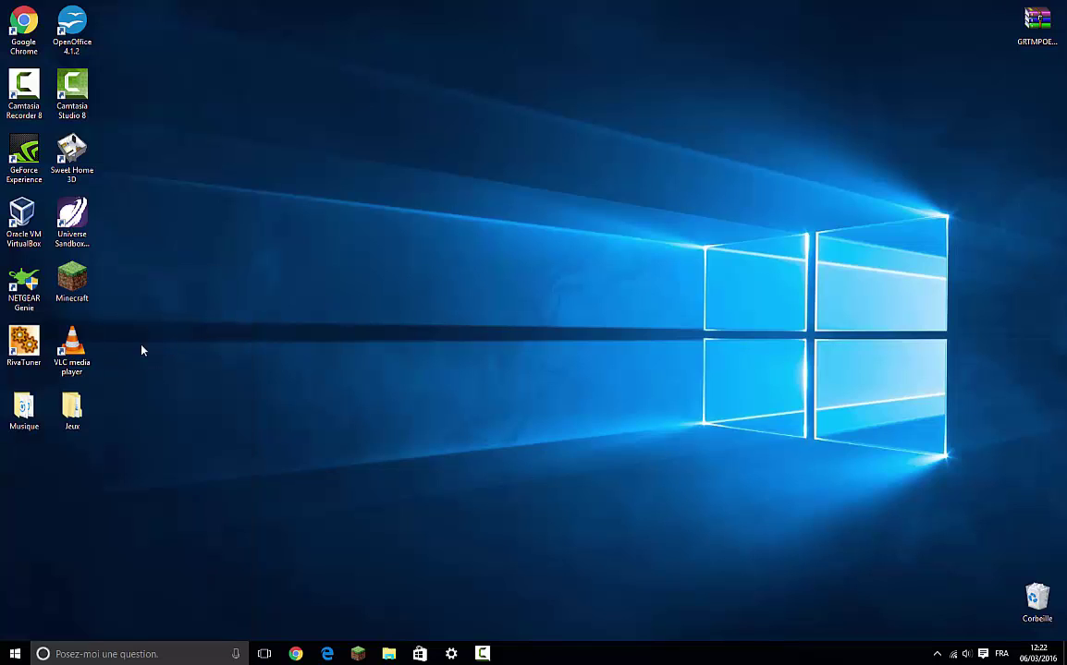